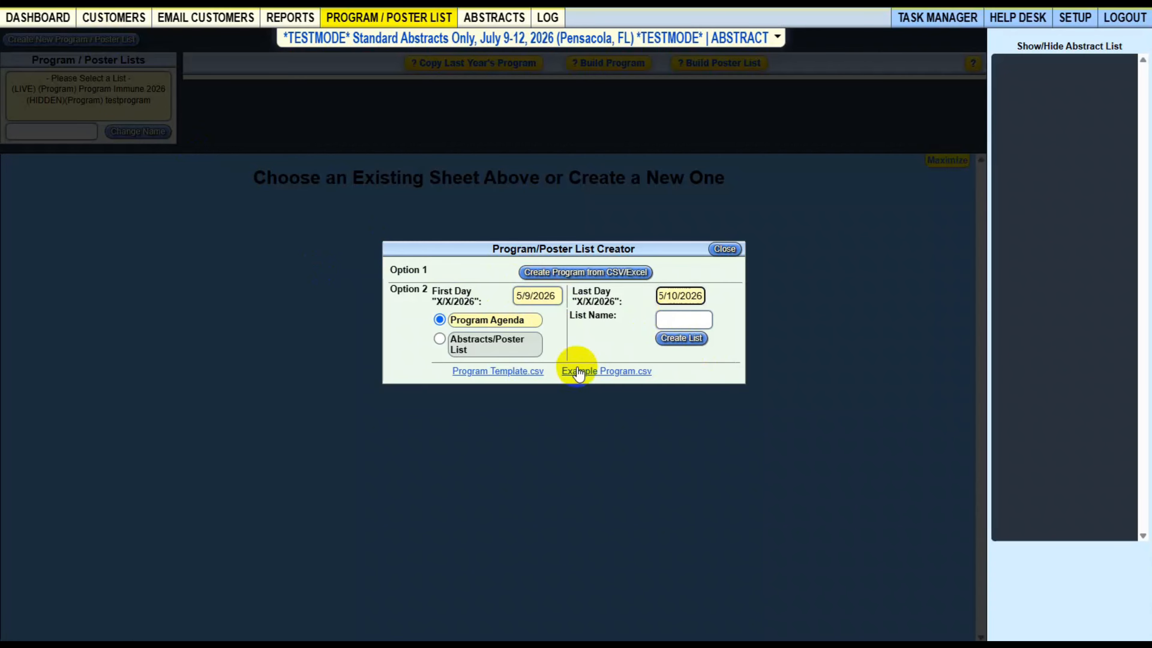
Step: Create a list of type Abstracts/Poster List named "poster list"
{"action": "left_click", "coordinate": [480, 345]}
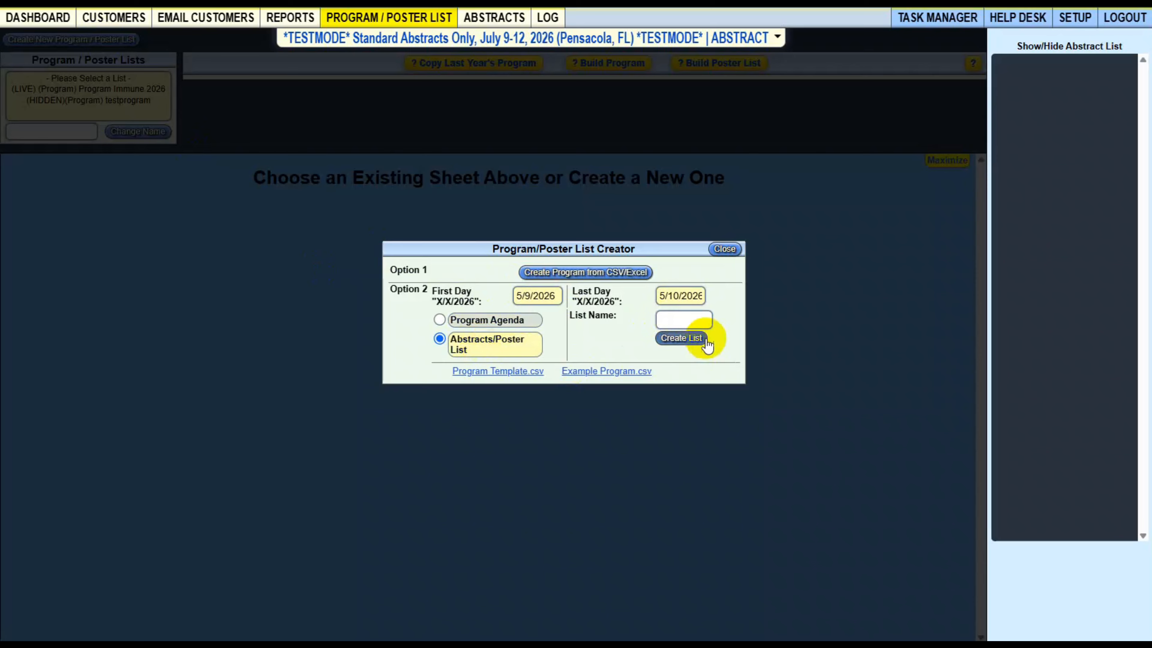
{"action": "left_click", "coordinate": [676, 322]}
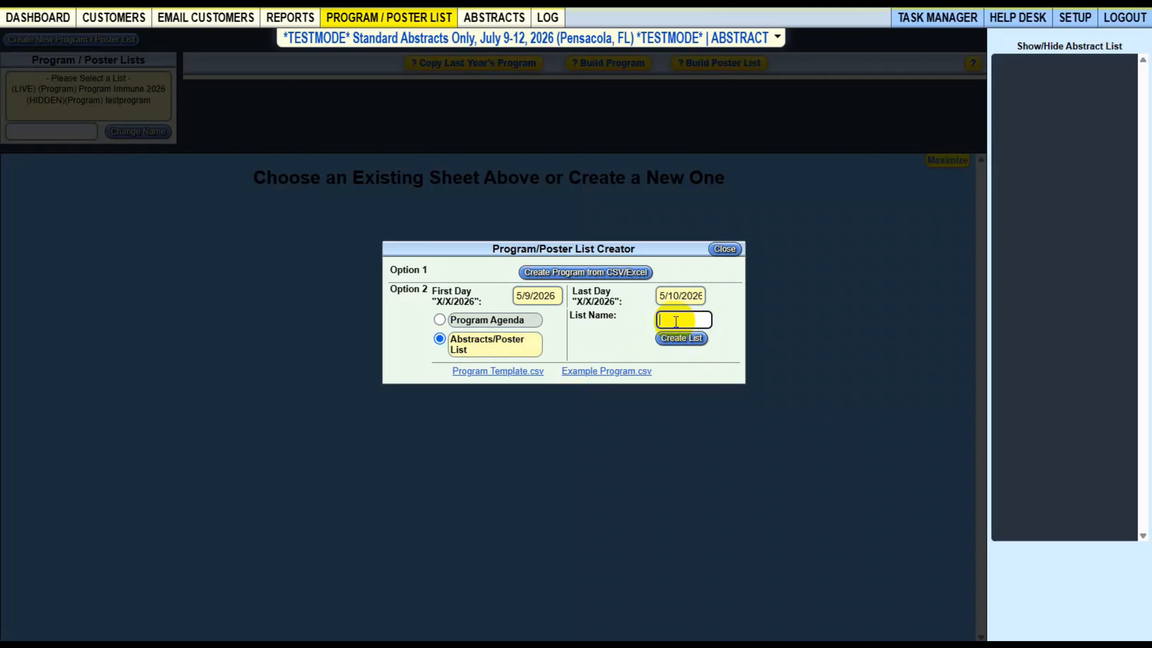
{"action": "type", "text": "poster list"}
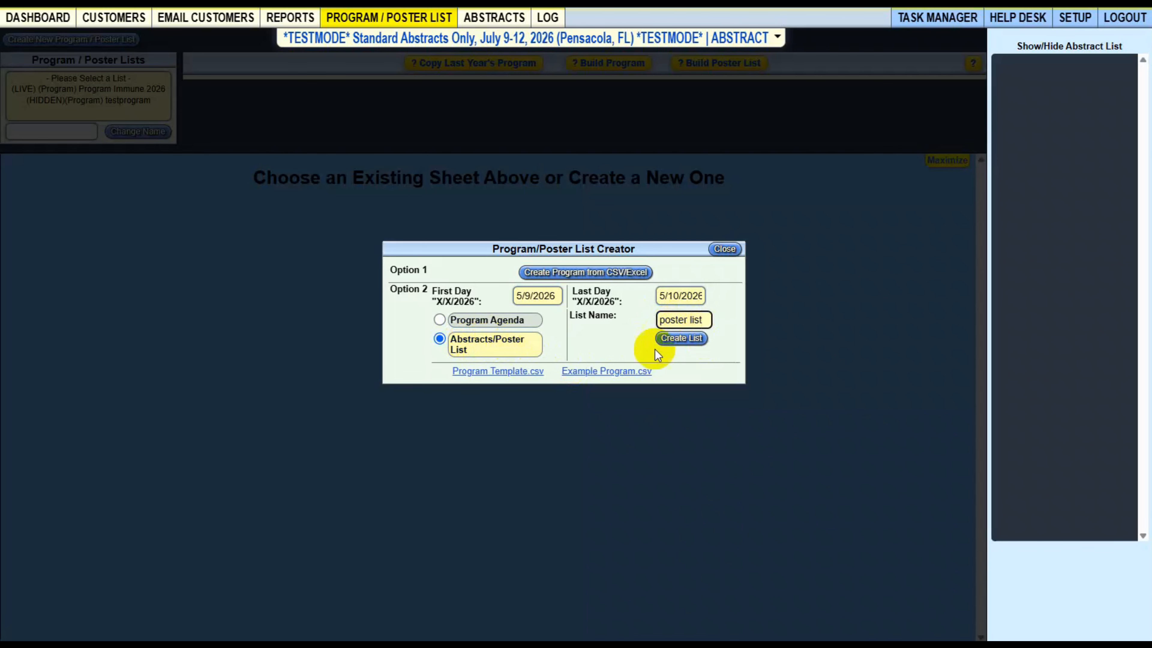
{"action": "left_click", "coordinate": [688, 340]}
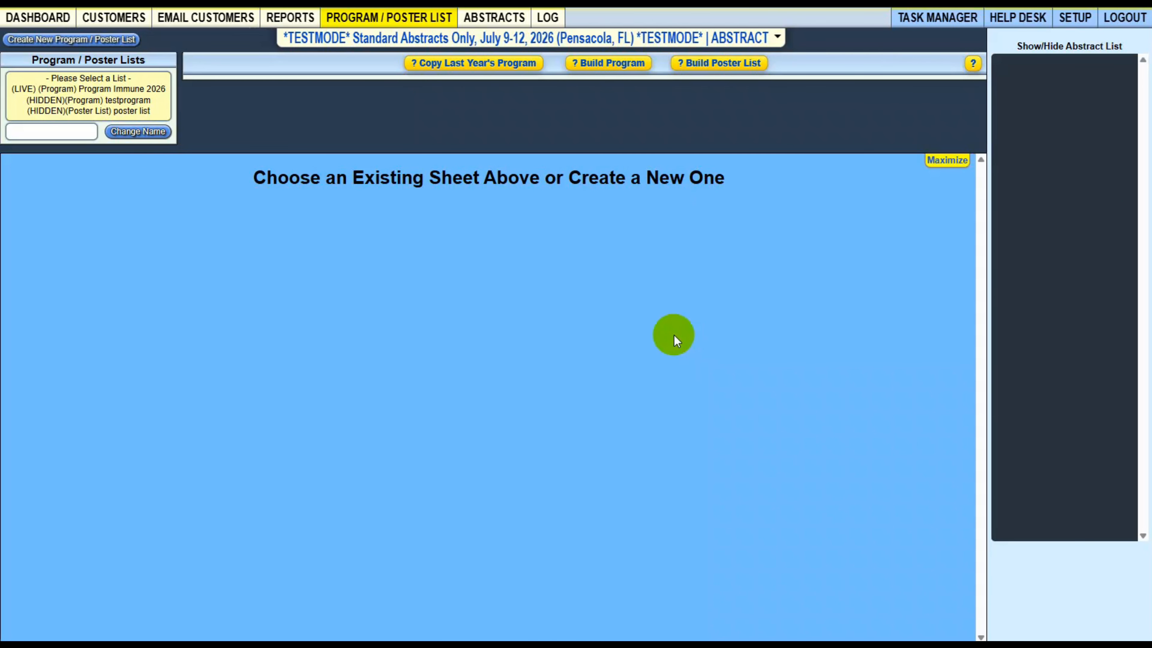
Step: Open the "poster list" sheet and add the first half of the filtered abstracts under 5/9/2026
{"action": "left_click", "coordinate": [56, 111]}
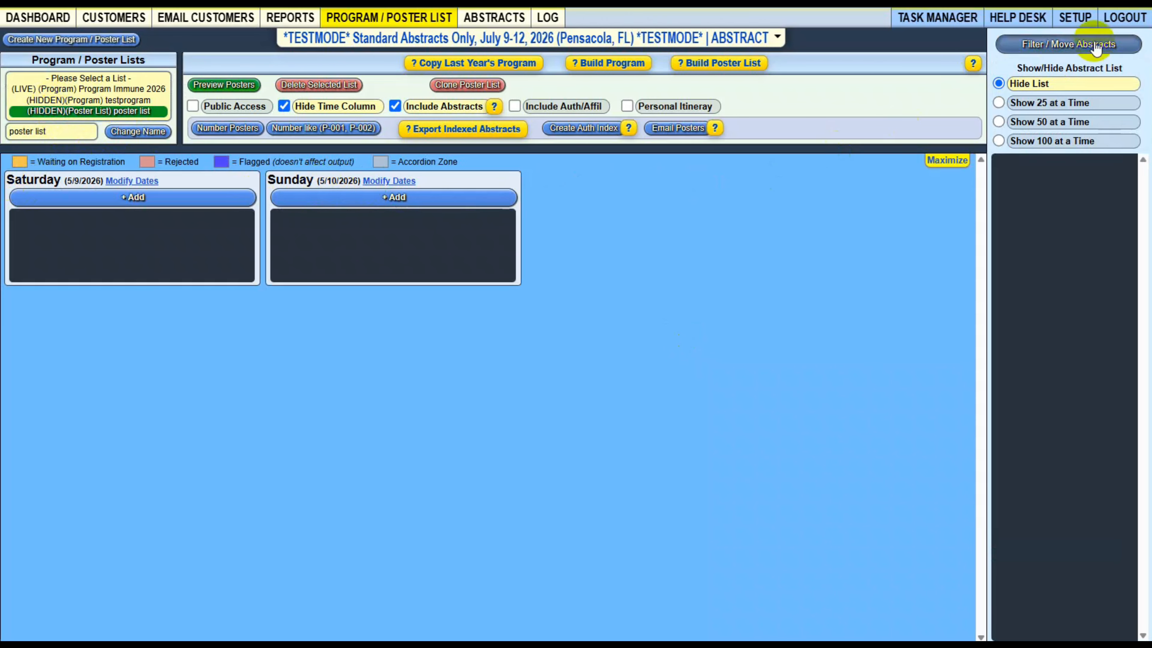
{"action": "left_click", "coordinate": [1059, 47]}
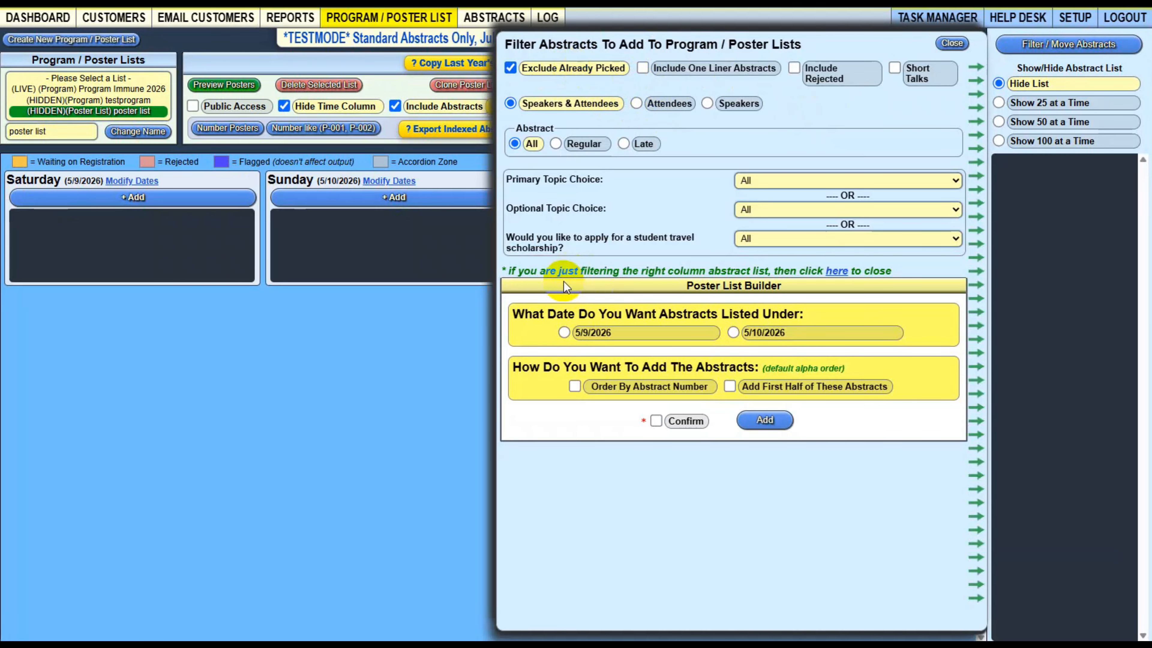
{"action": "left_click", "coordinate": [564, 332]}
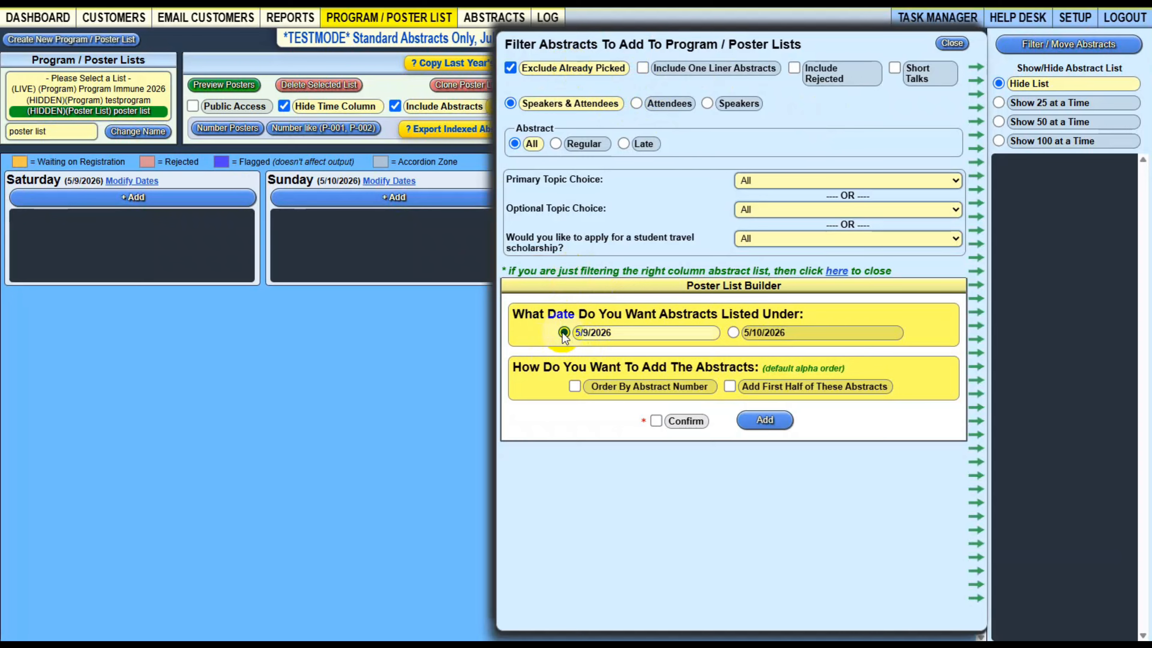
{"action": "left_click", "coordinate": [773, 391]}
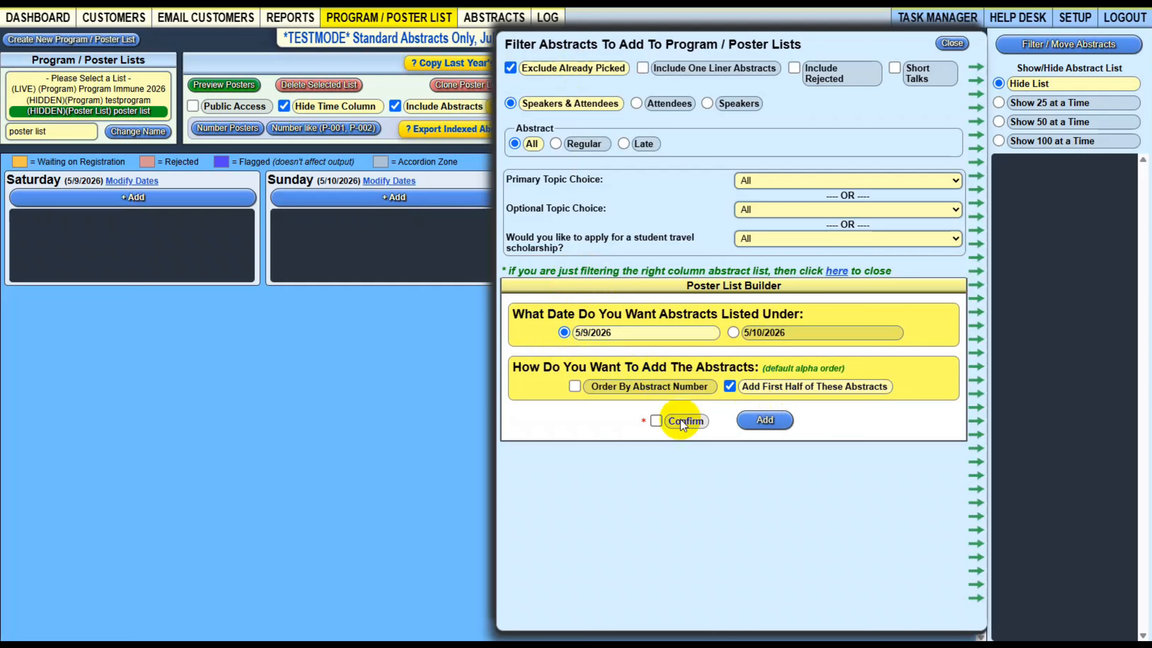
{"action": "left_click", "coordinate": [657, 421]}
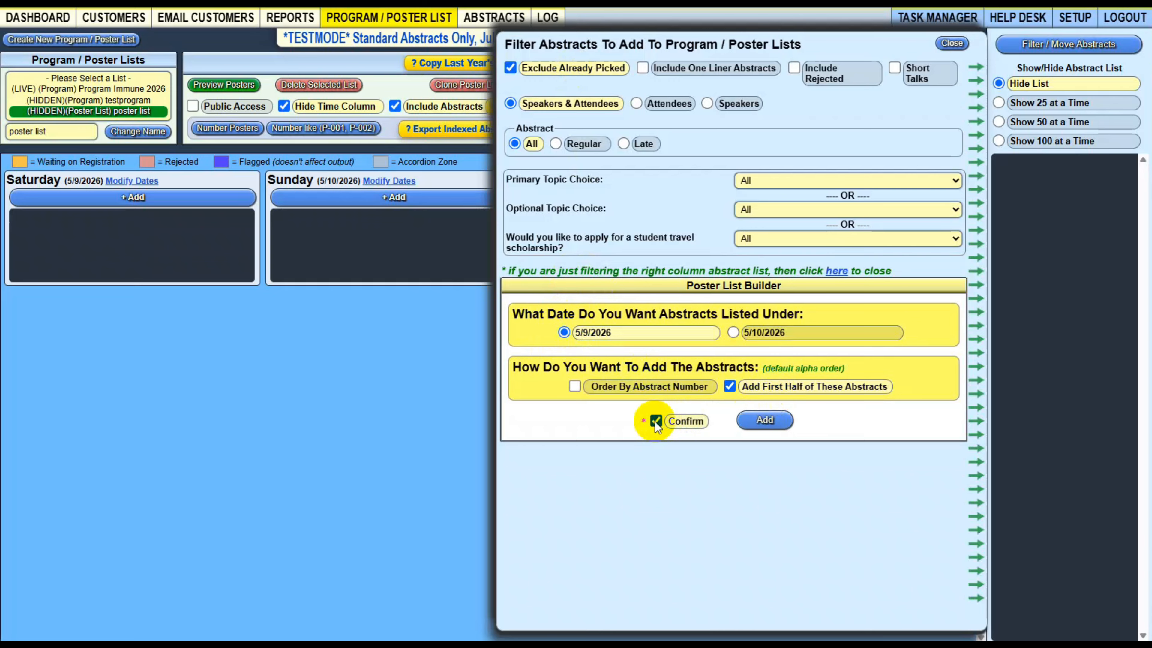
{"action": "left_click", "coordinate": [765, 421]}
{"action": "left_click", "coordinate": [641, 50]}
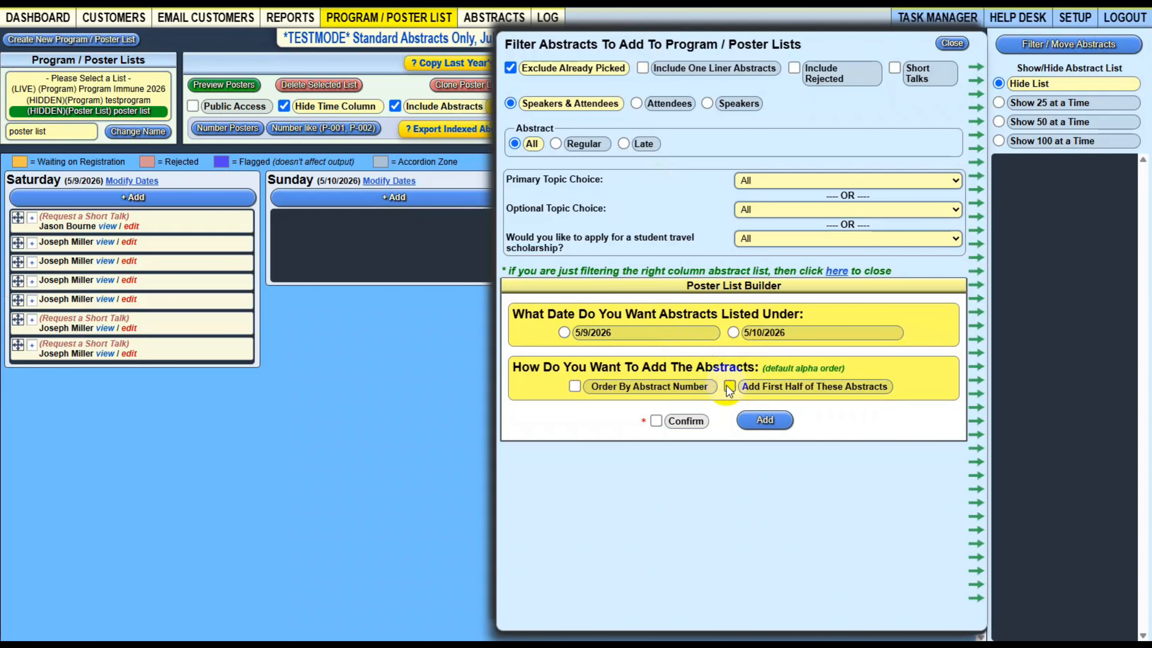
Step: Add the remaining abstracts to the poster list under 5/10/2026 and close the abstract filter
{"action": "left_click", "coordinate": [734, 332]}
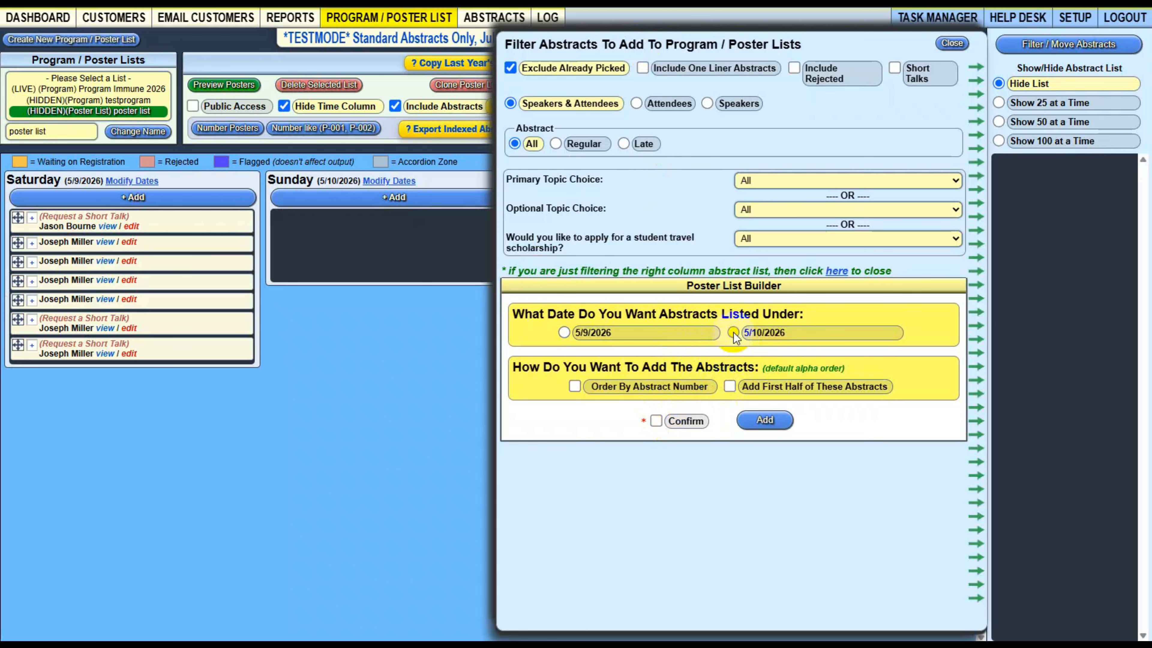
{"action": "left_click", "coordinate": [657, 421]}
{"action": "left_click", "coordinate": [765, 420]}
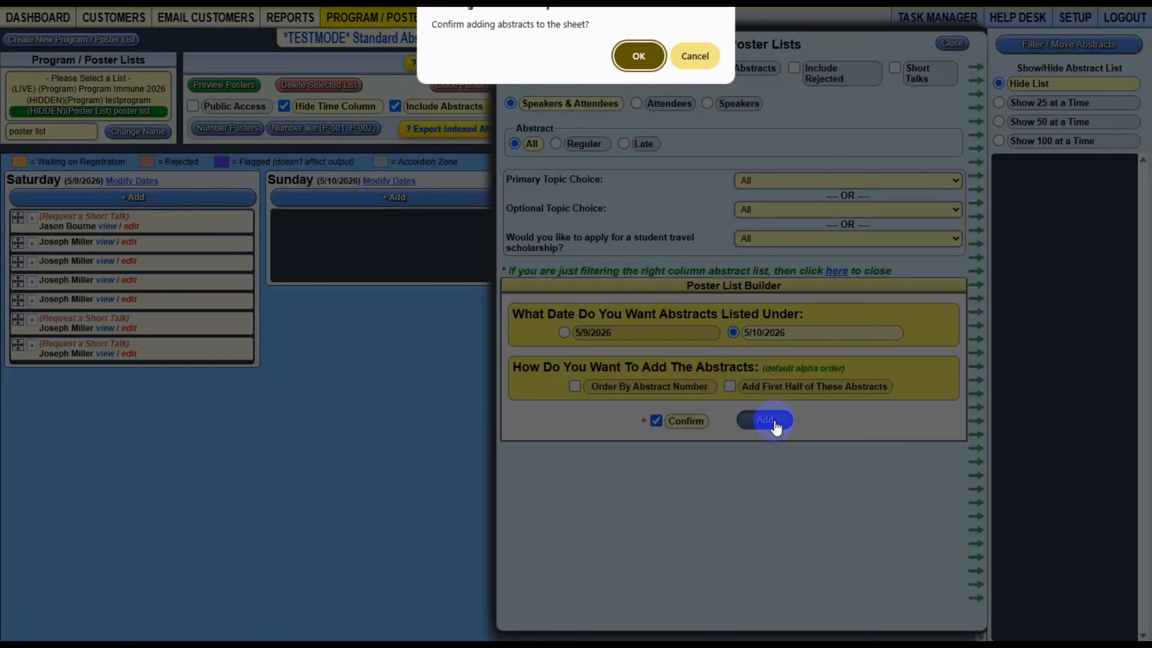
{"action": "left_click", "coordinate": [639, 51]}
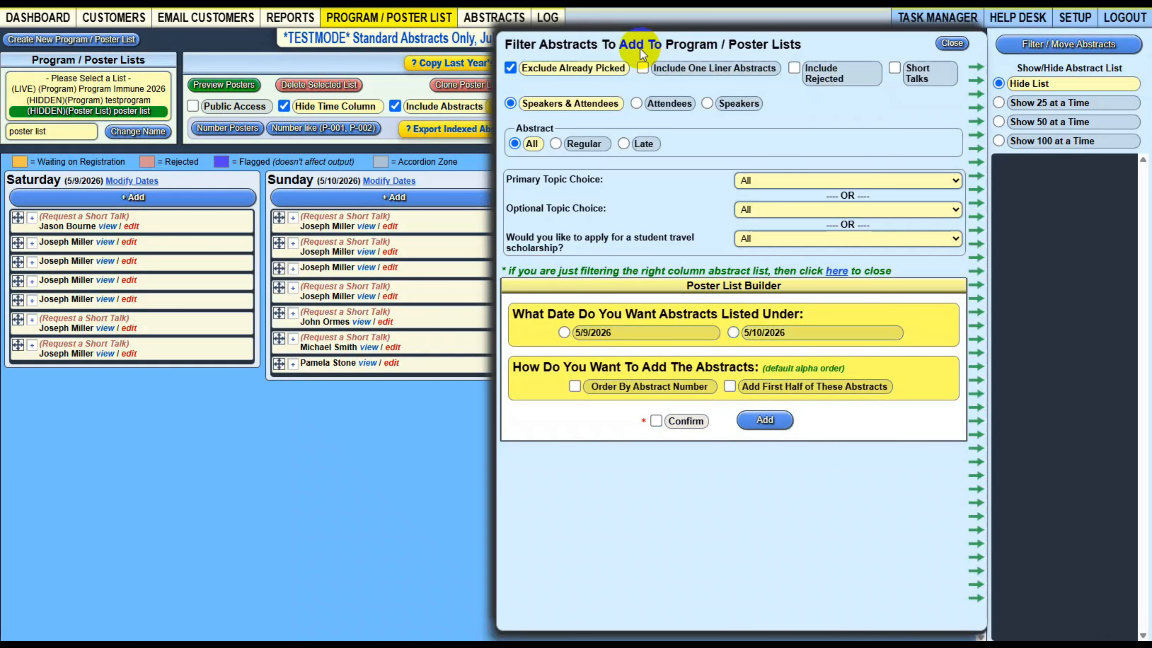
{"action": "left_click", "coordinate": [952, 44]}
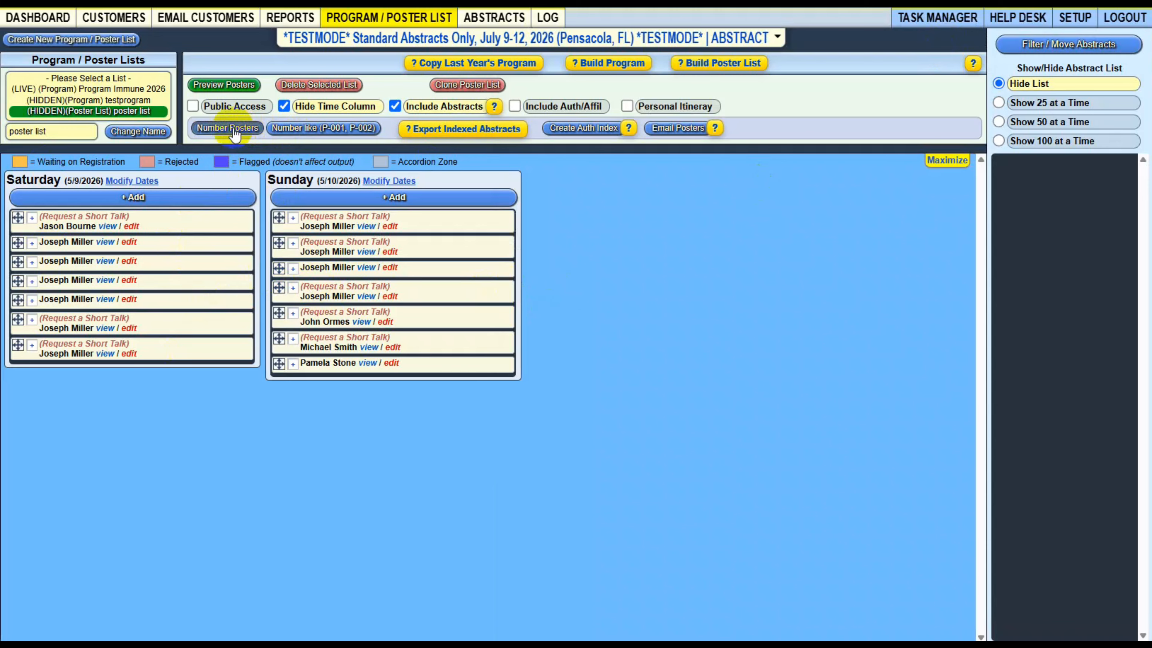
Step: Number all posters in the list using the P-001, P-002 format
{"action": "left_click", "coordinate": [318, 130]}
{"action": "left_click", "coordinate": [635, 55]}
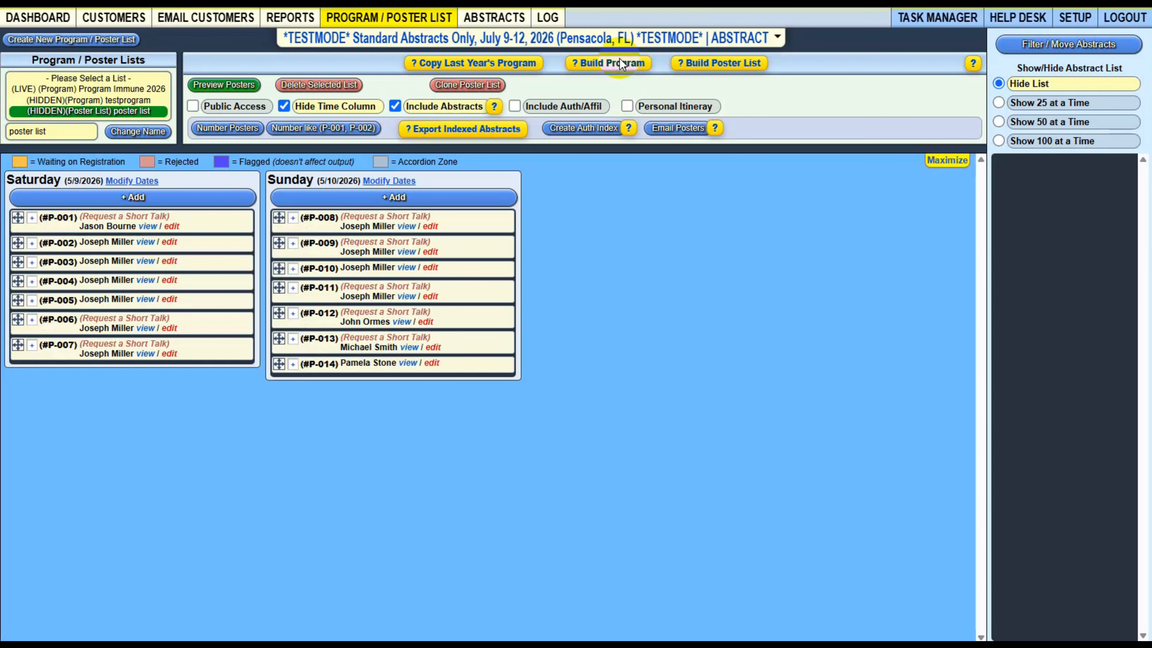
{"action": "left_click", "coordinate": [62, 217]}
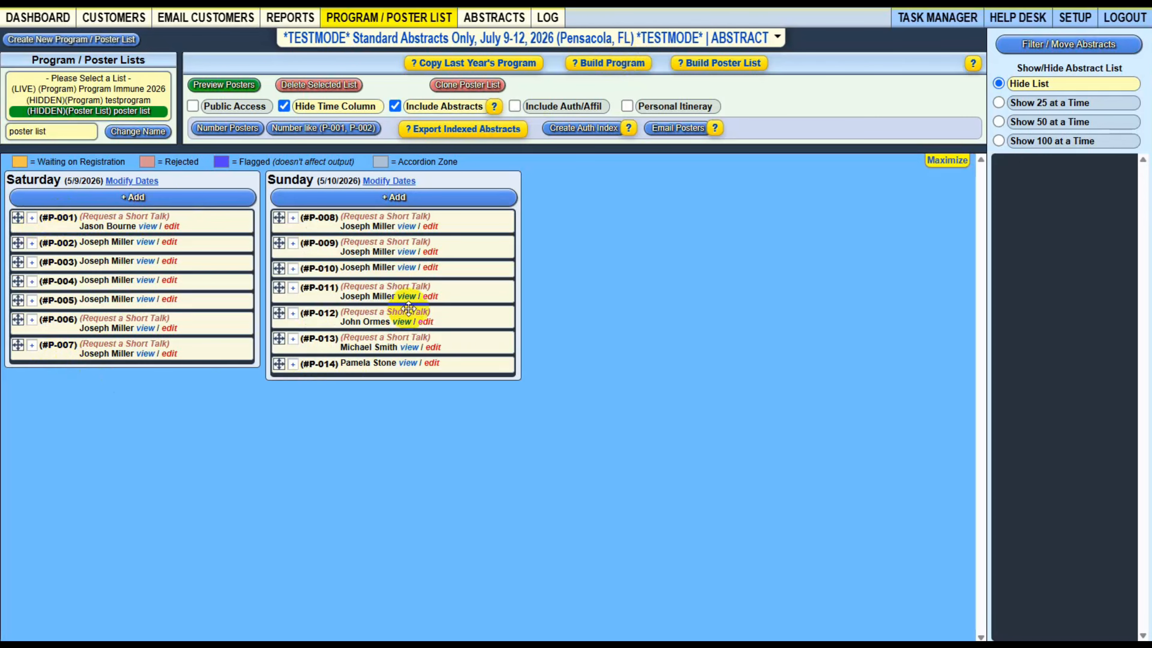
{"action": "left_click", "coordinate": [110, 397]}
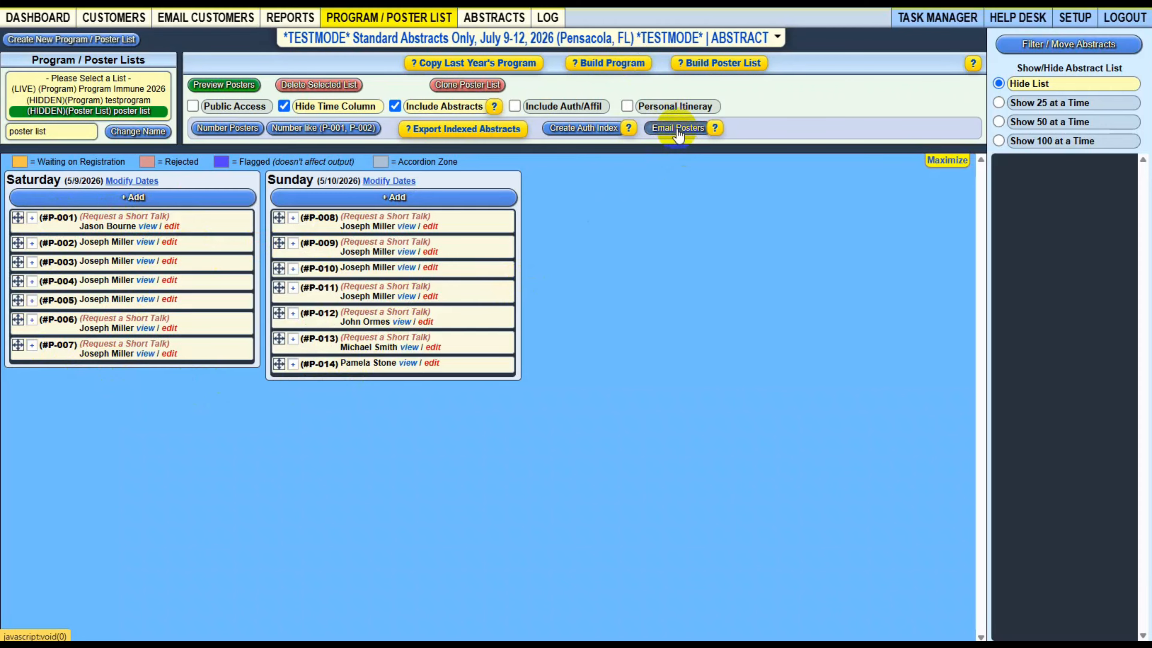
Step: Open the poster number email for the numbered posters and send one test message to yourself using the Poster Boards template
{"action": "mouse_move", "coordinate": [715, 129]}
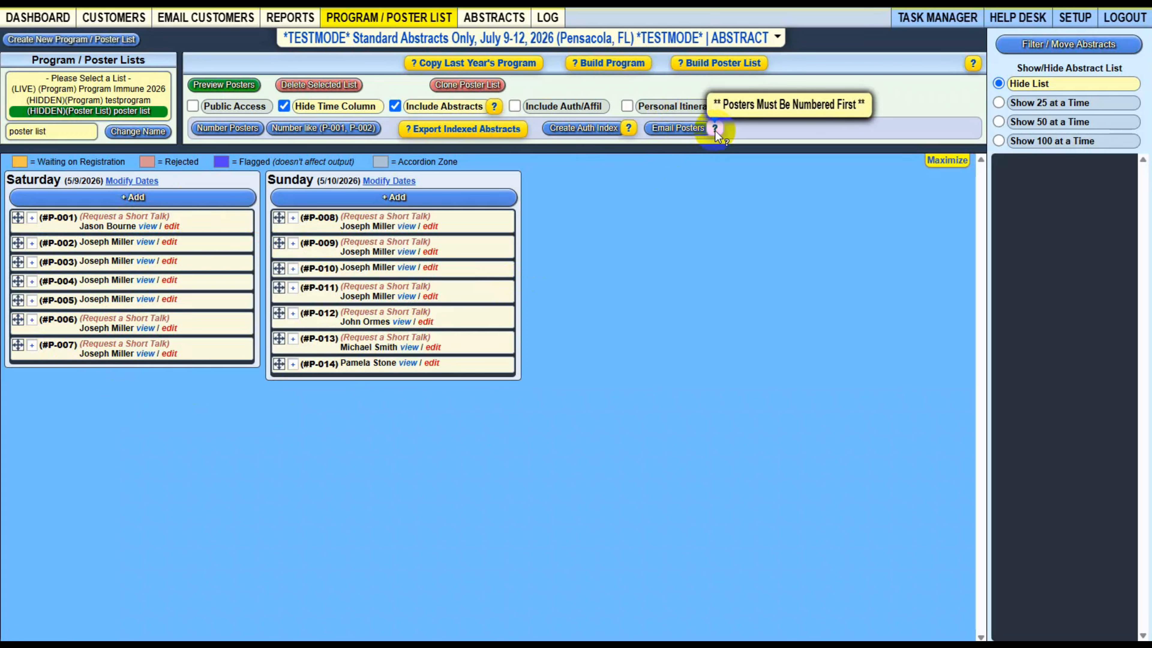
{"action": "left_click", "coordinate": [670, 133]}
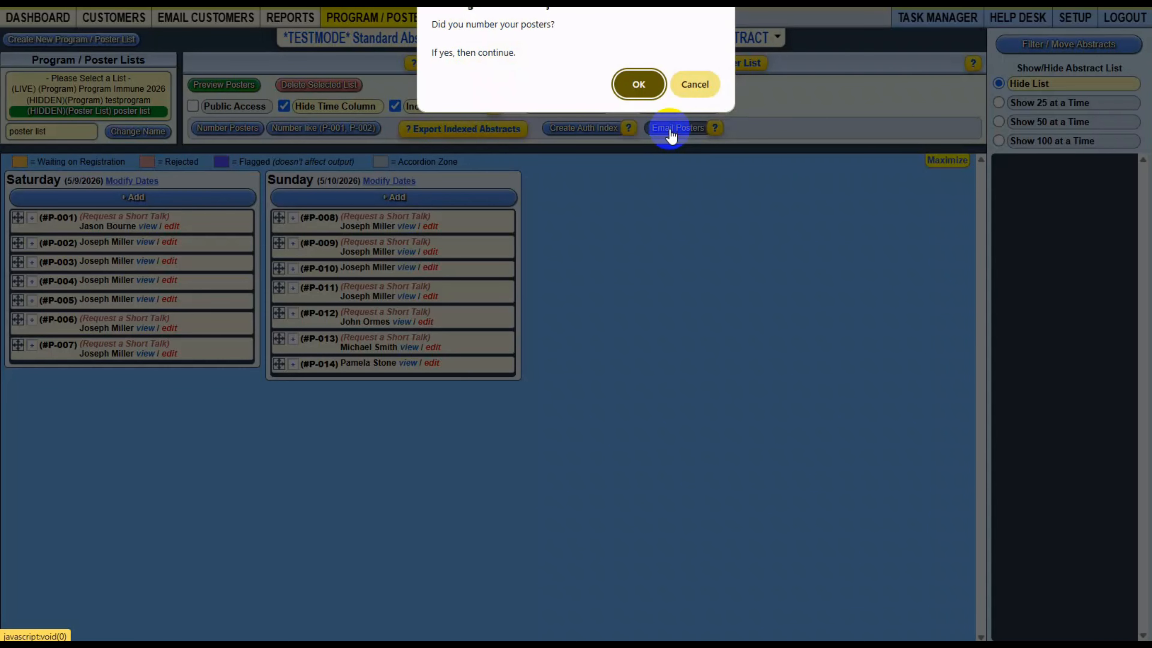
{"action": "left_click", "coordinate": [637, 84]}
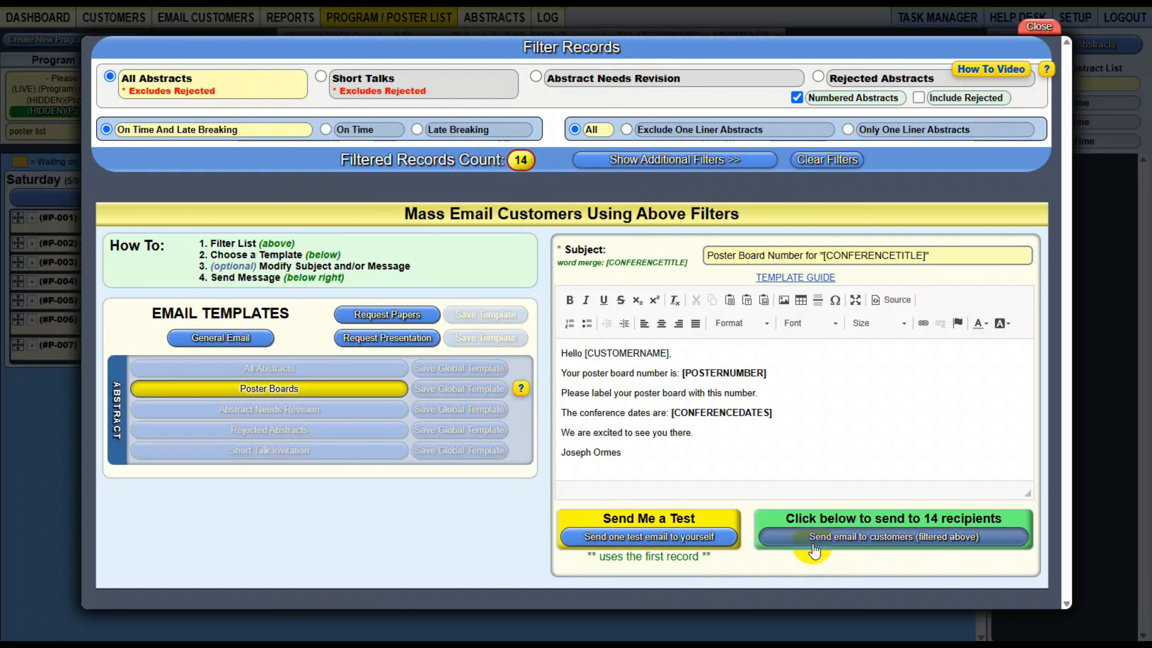
{"action": "left_click", "coordinate": [656, 542]}
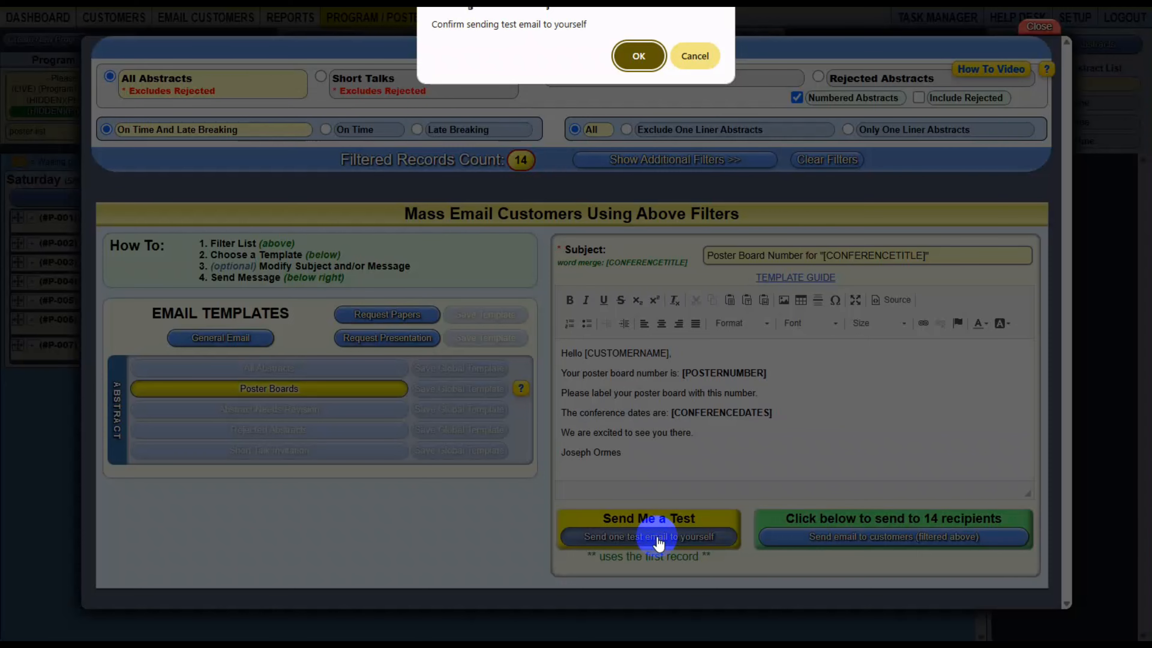
{"action": "left_click", "coordinate": [636, 55]}
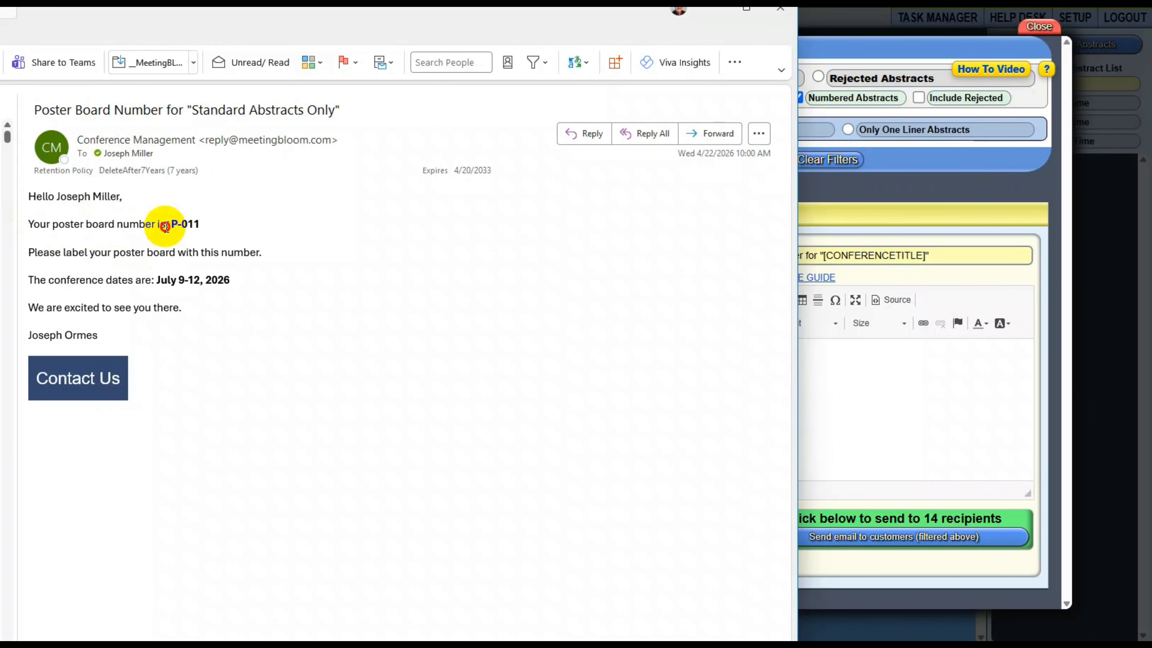
Step: Check the poster board number in the received test email, then return to the mass email window and close it
{"action": "left_click_drag", "start_coordinate": [168, 226], "coordinate": [204, 218]}
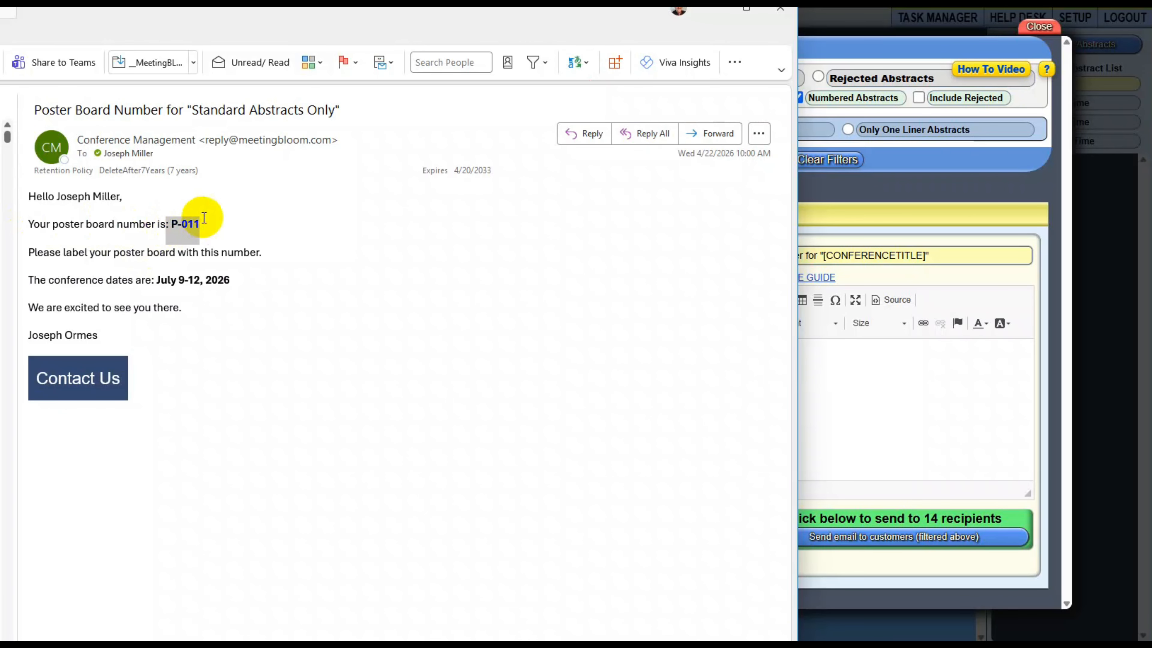
{"action": "key", "text": "super+Down"}
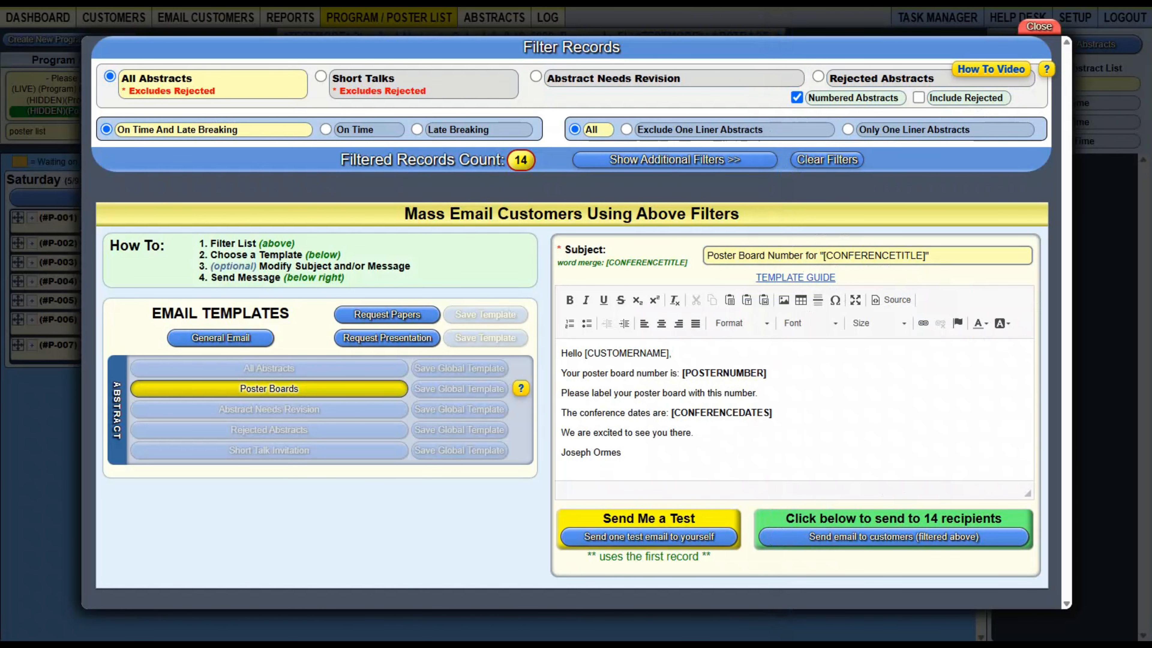
{"action": "left_click", "coordinate": [1041, 27]}
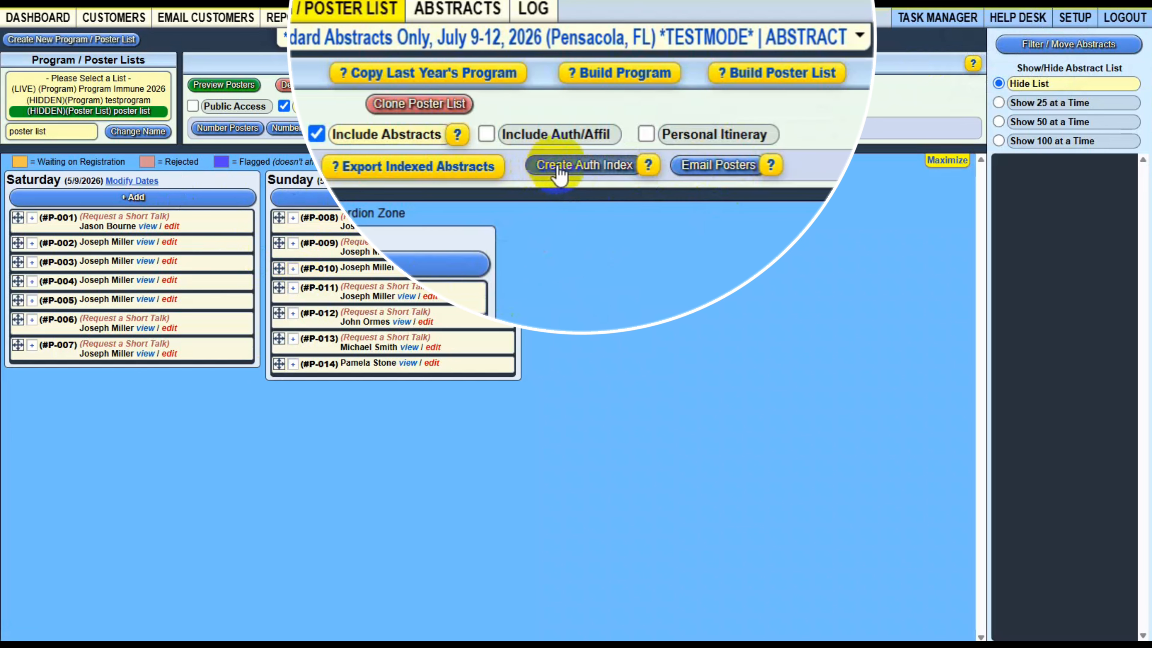
Step: Create the author index for the numbered posters and view the downloaded spreadsheet in Excel with column A fitted to its contents
{"action": "left_click", "coordinate": [568, 128]}
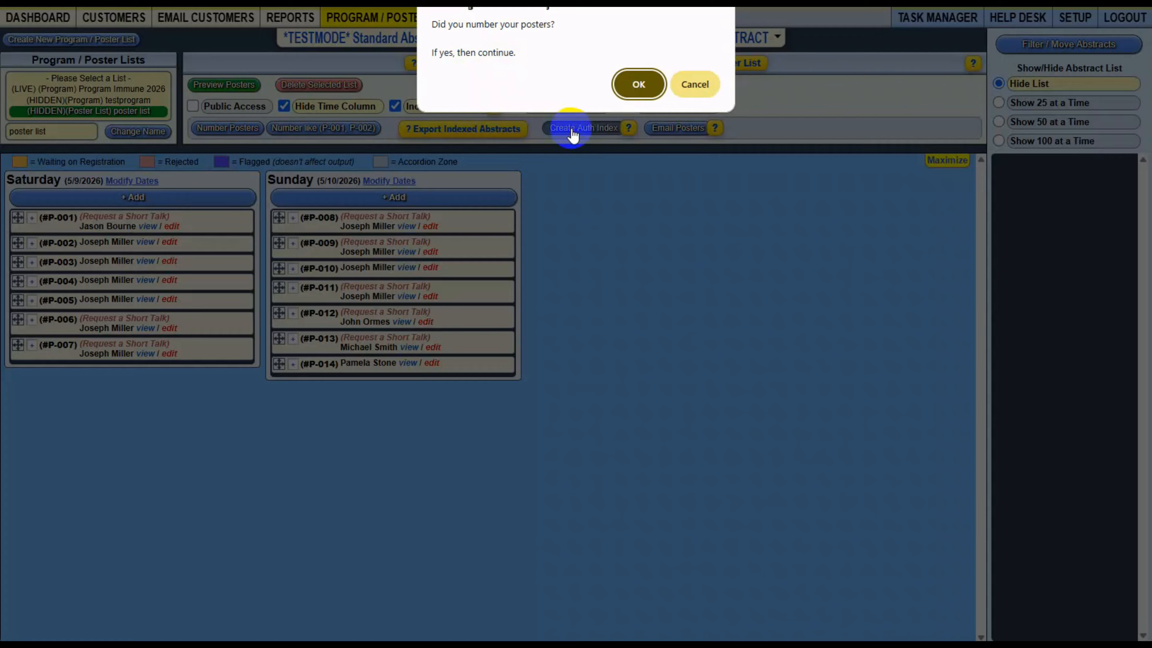
{"action": "left_click", "coordinate": [639, 84]}
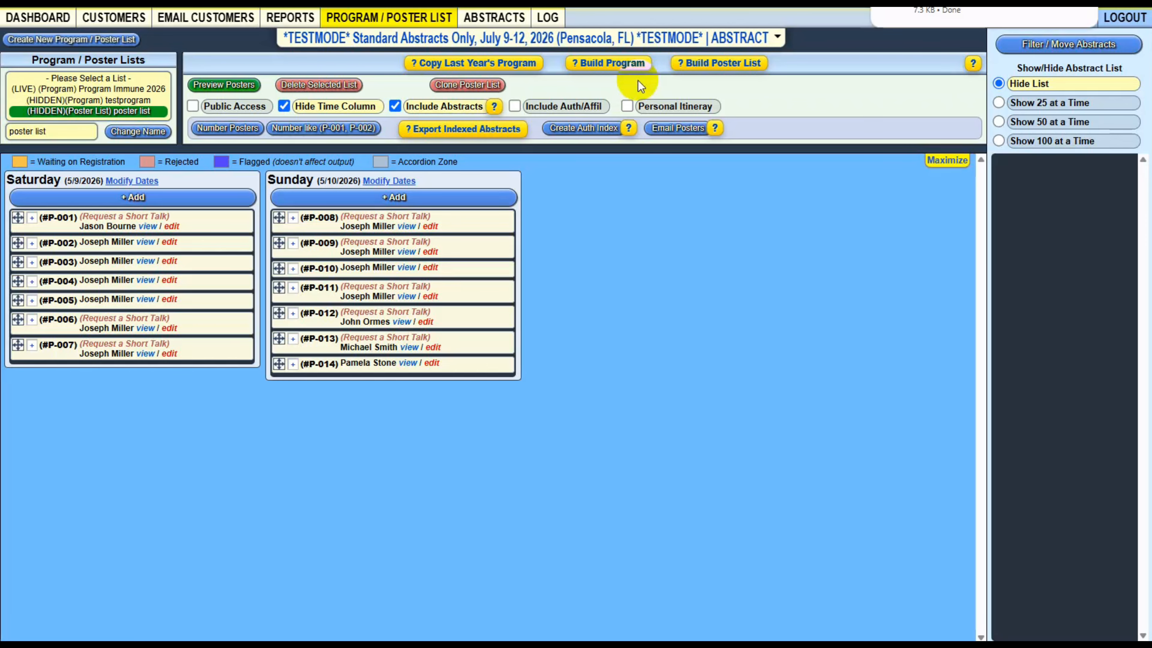
{"action": "left_click", "coordinate": [901, 31]}
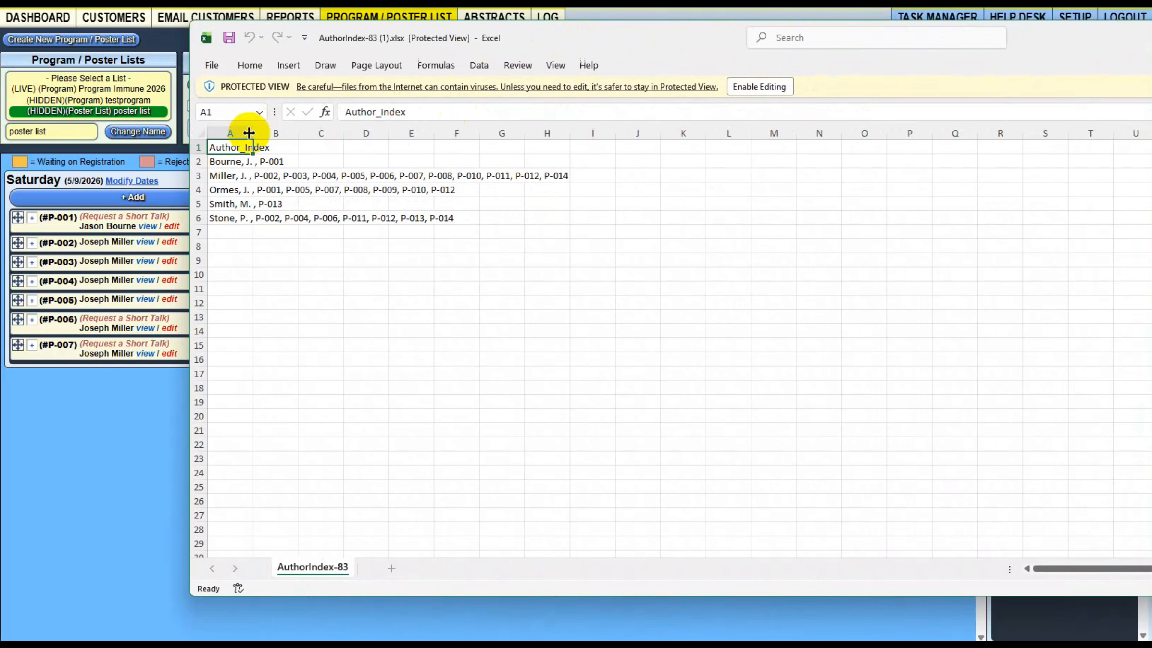
{"action": "double_click", "coordinate": [248, 133]}
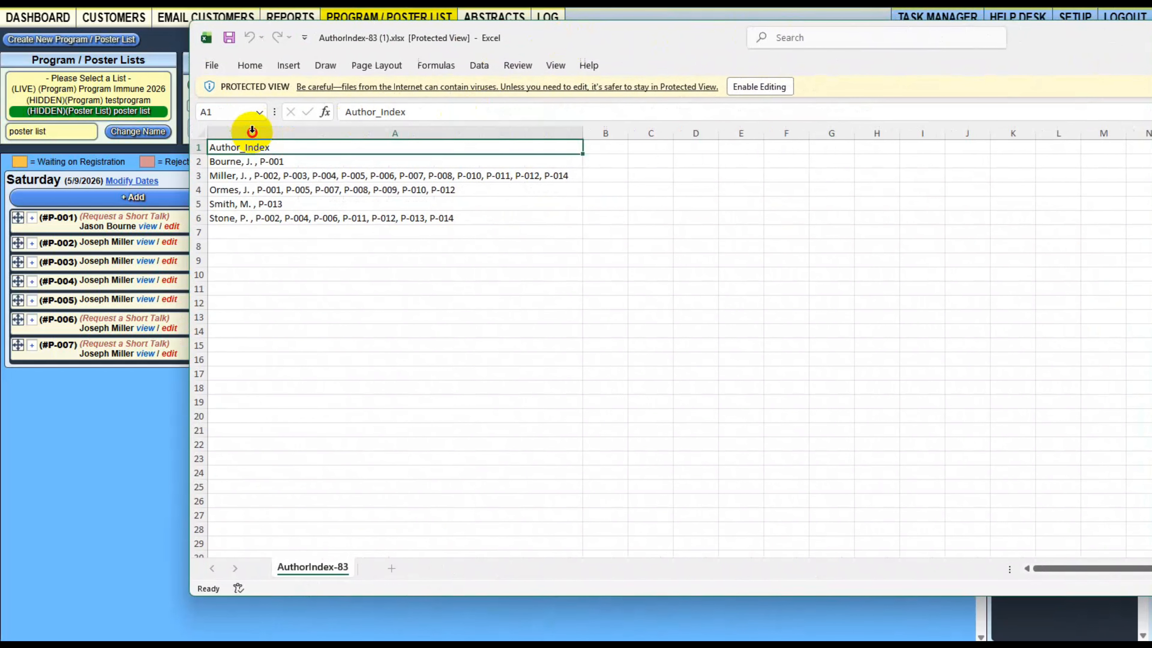
{"action": "key", "text": "alt+Tab"}
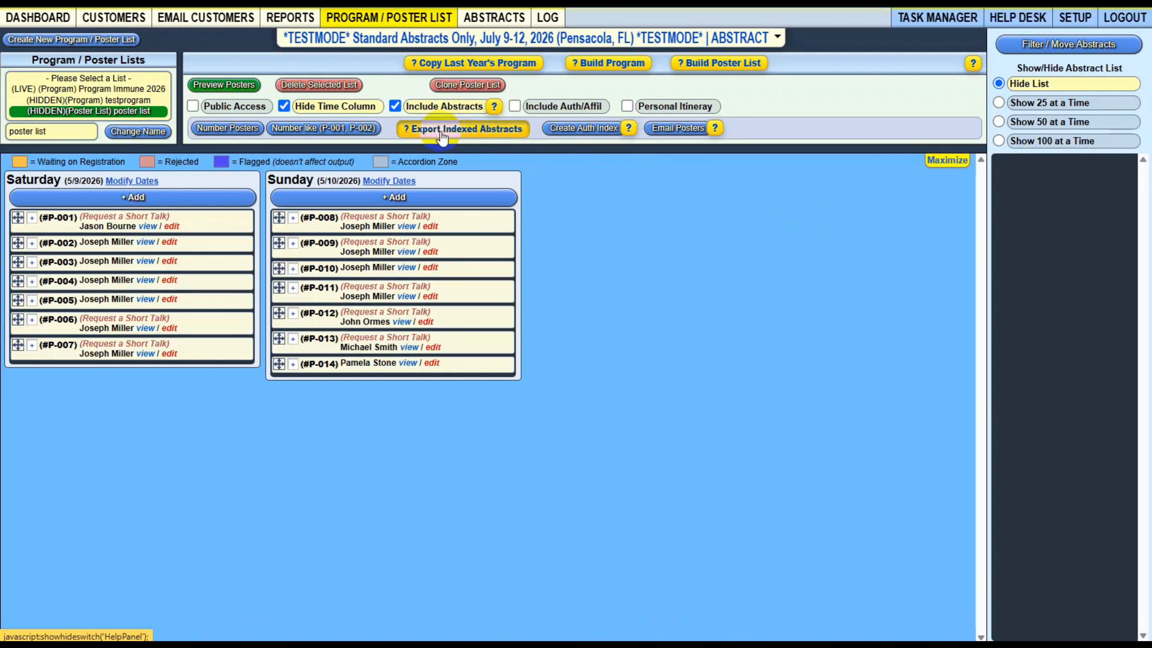
Step: Export the indexed abstracts as a Word document with poster numbers added and used for ordering
{"action": "left_click", "coordinate": [470, 134]}
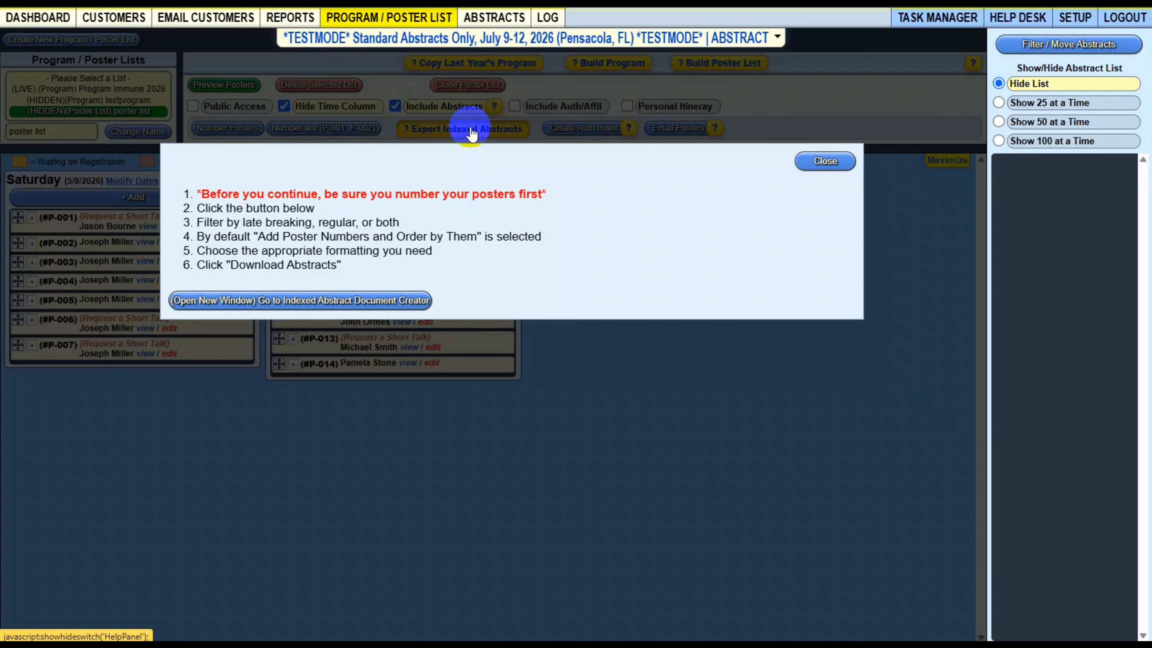
{"action": "left_click", "coordinate": [317, 299]}
{"action": "scroll", "coordinate": [318, 294], "scroll_direction": "down", "scroll_amount": 10}
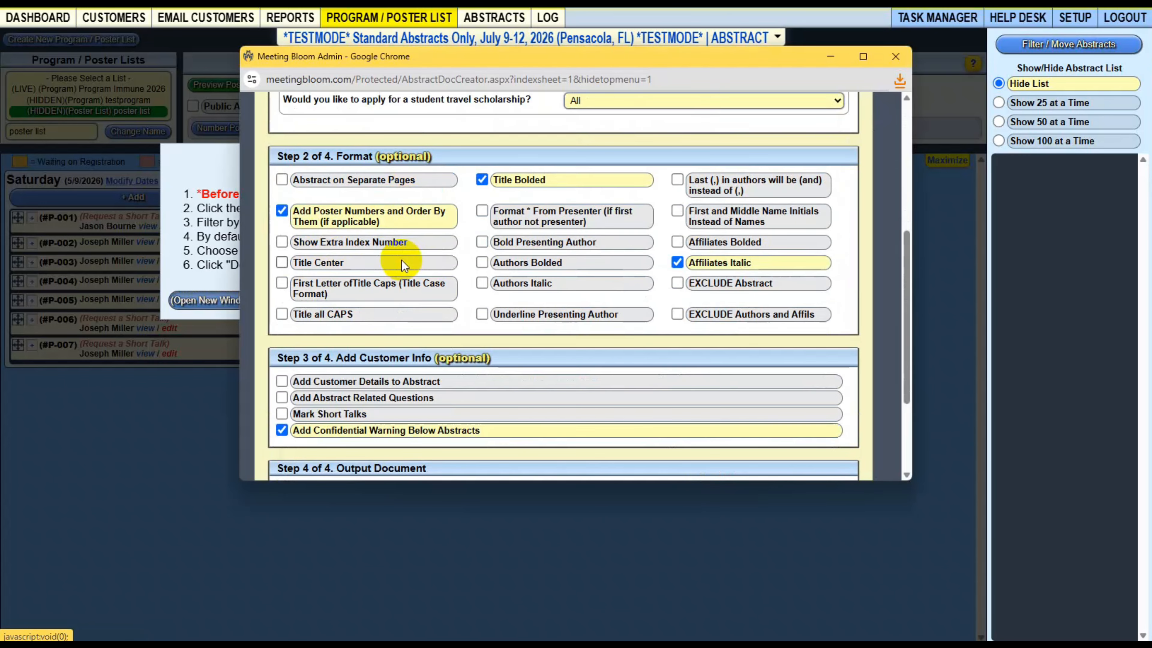
{"action": "scroll", "coordinate": [456, 224], "scroll_direction": "up", "scroll_amount": 2}
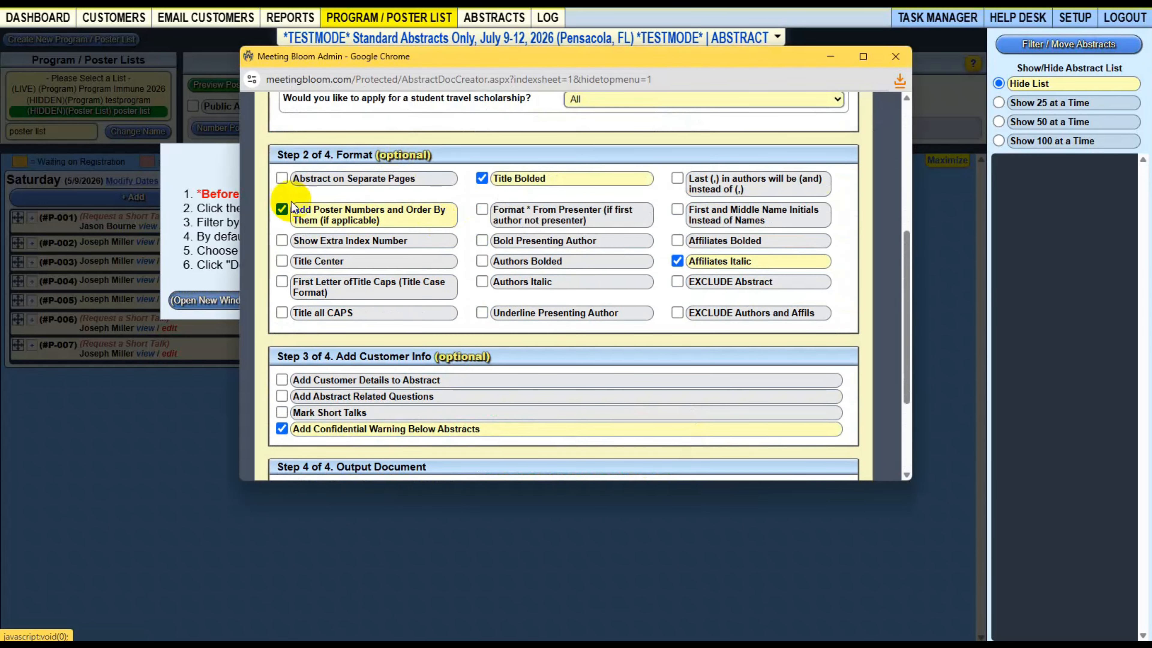
{"action": "scroll", "coordinate": [391, 330], "scroll_direction": "down", "scroll_amount": 2}
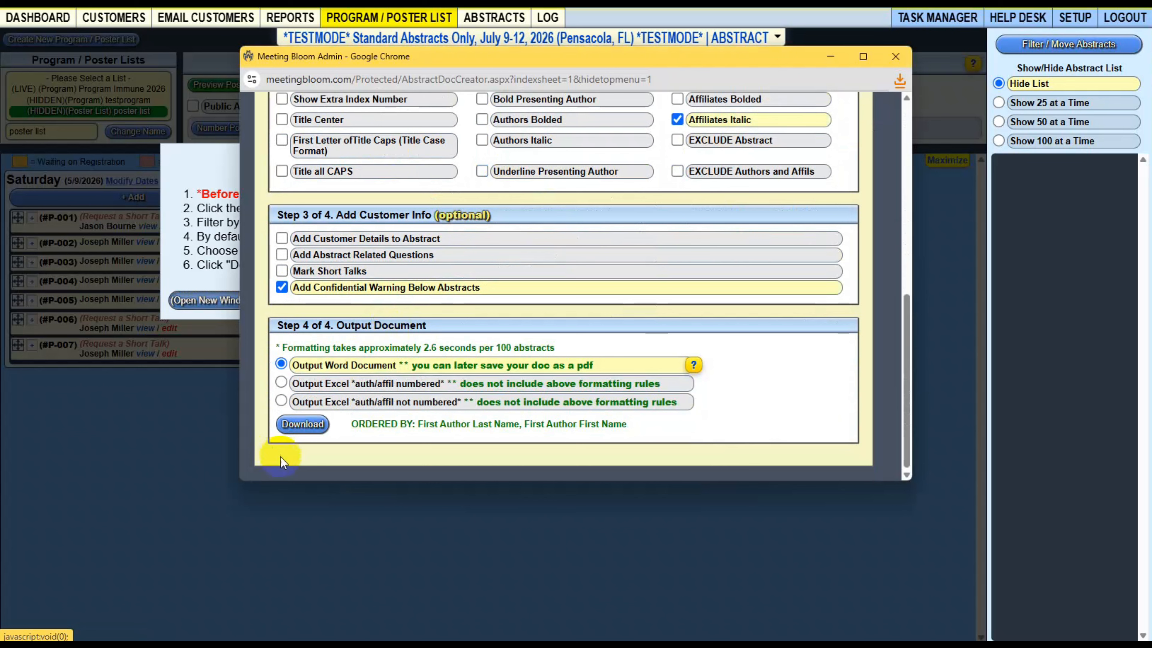
{"action": "left_click", "coordinate": [293, 428]}
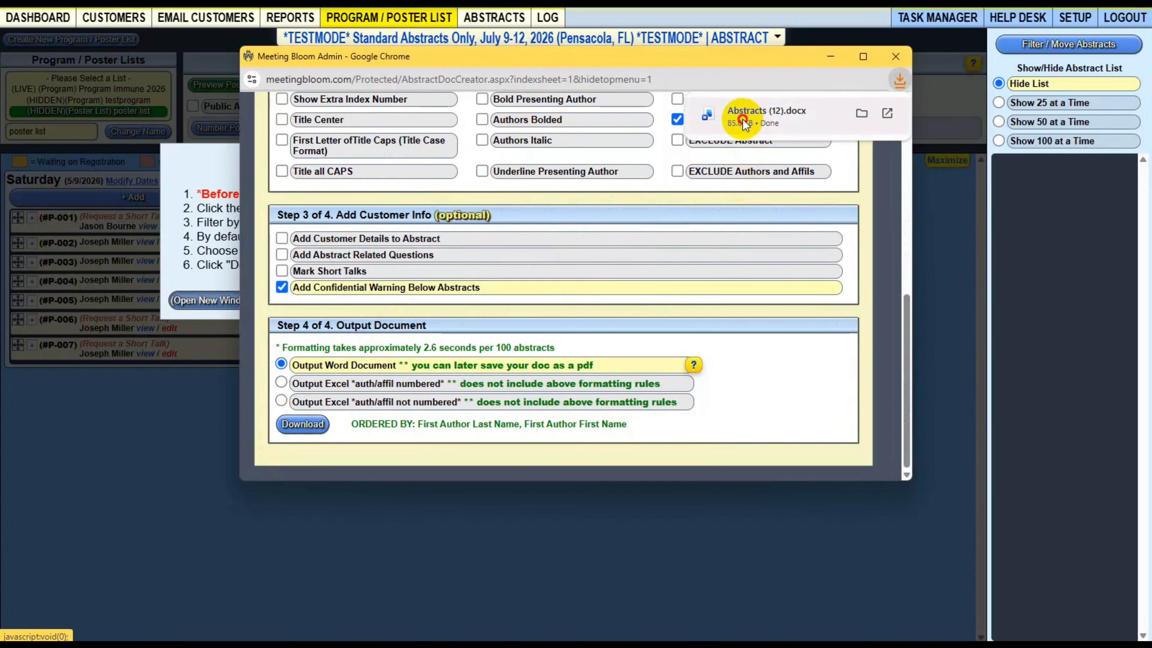
Step: Open the exported abstracts Word document, review the abstracts ordered by poster number, and return to the export window
{"action": "left_click", "coordinate": [744, 118]}
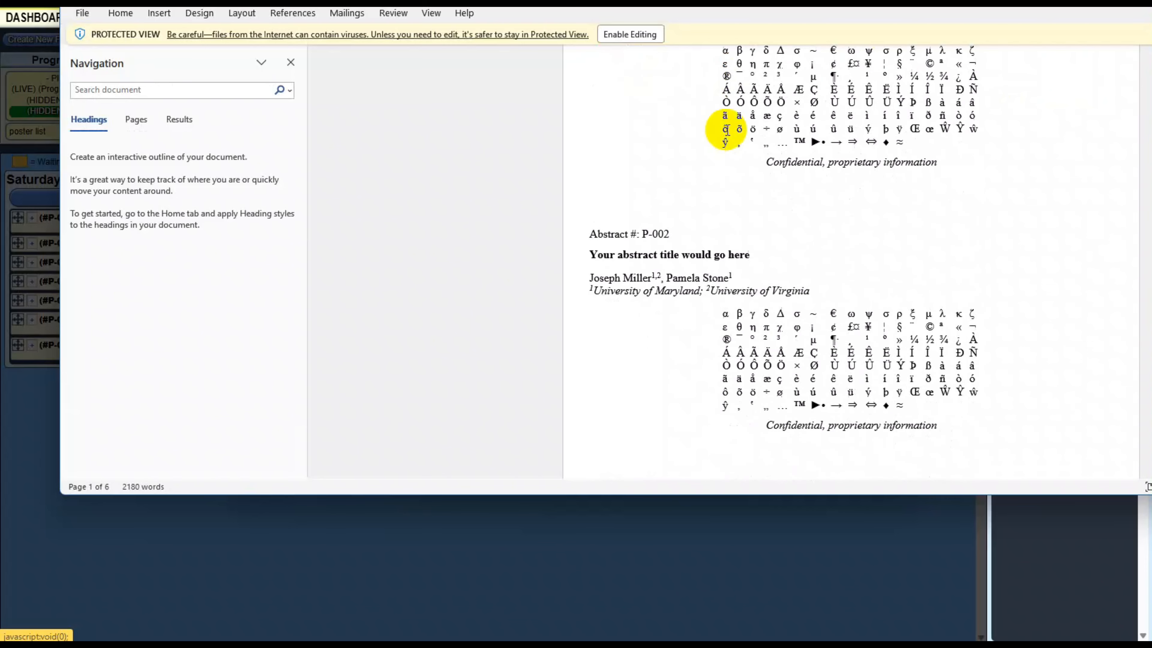
{"action": "scroll", "coordinate": [728, 127], "scroll_direction": "down", "scroll_amount": 2}
{"action": "scroll", "coordinate": [808, 195], "scroll_direction": "down", "scroll_amount": 3}
{"action": "scroll", "coordinate": [793, 202], "scroll_direction": "down", "scroll_amount": 5}
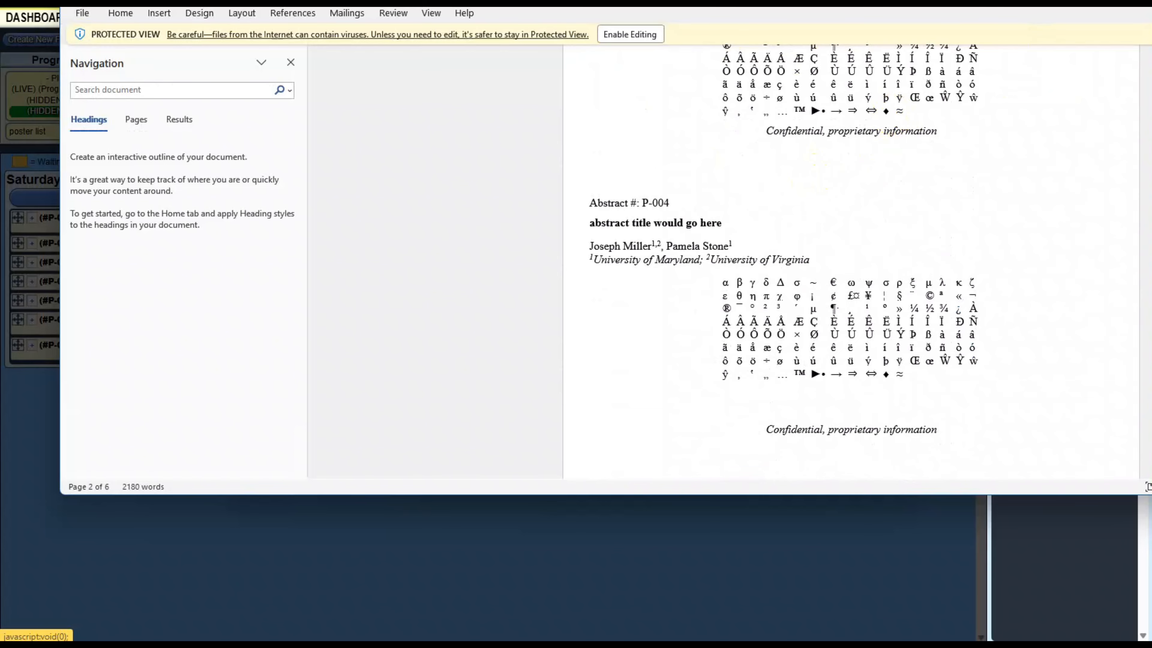
{"action": "key", "text": "alt+Tab"}
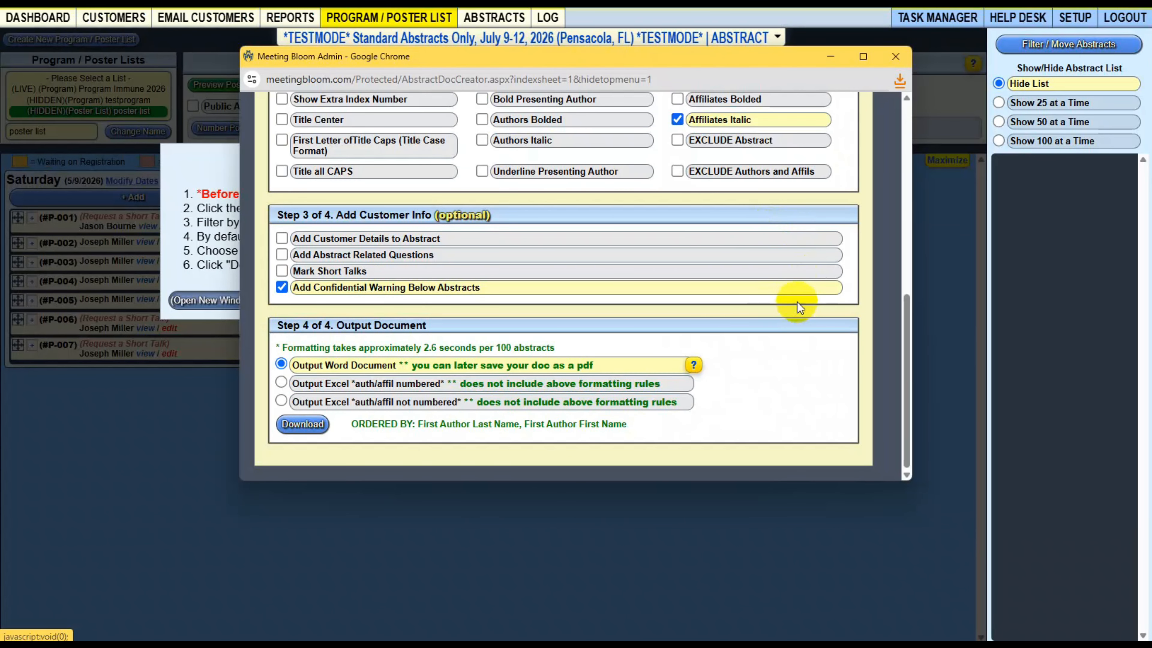
Step: Enable the Authors Bolded format option for the abstract document, and close the export window
{"action": "scroll", "coordinate": [798, 300], "scroll_direction": "up", "scroll_amount": 3}
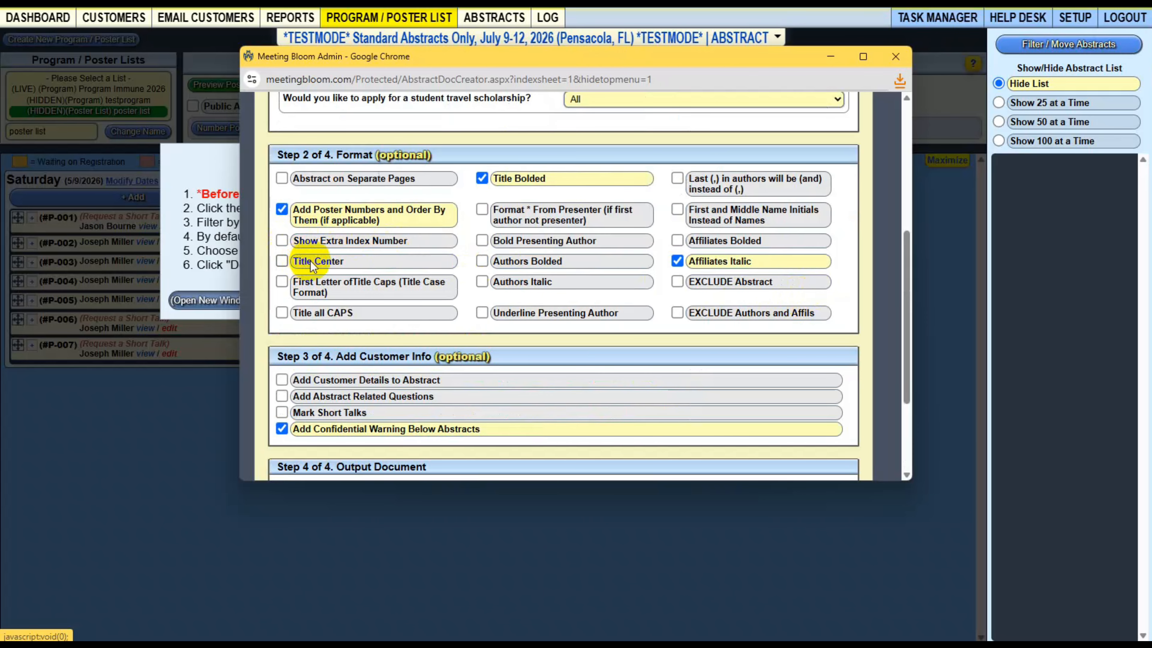
{"action": "left_click", "coordinate": [549, 262]}
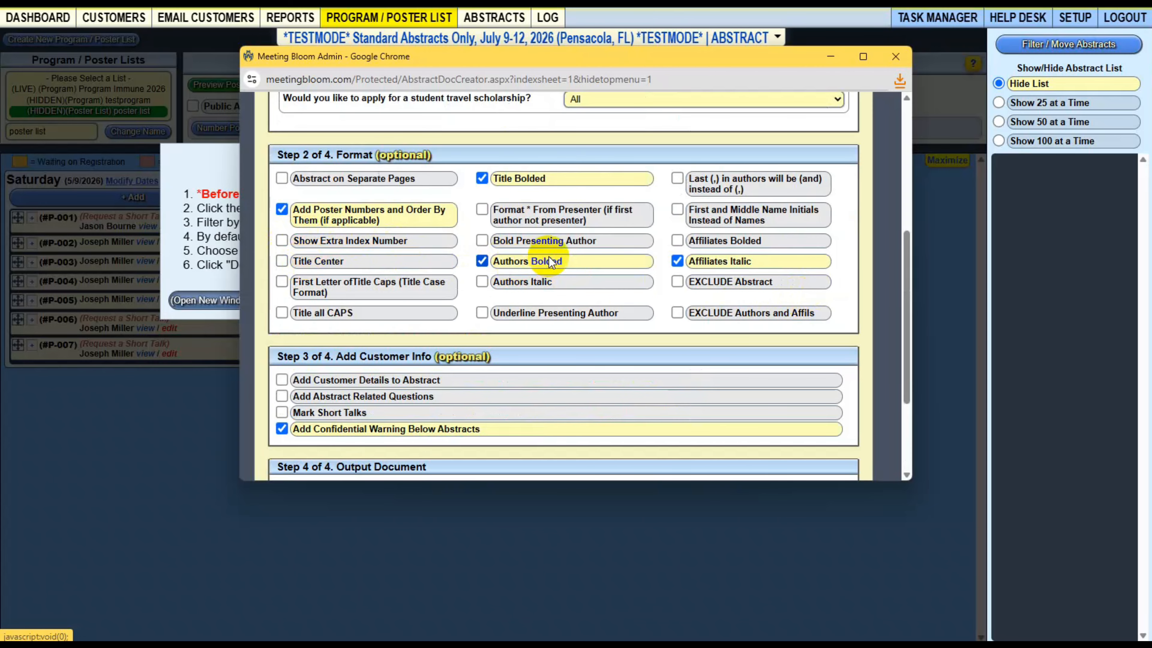
{"action": "left_click", "coordinate": [617, 336]}
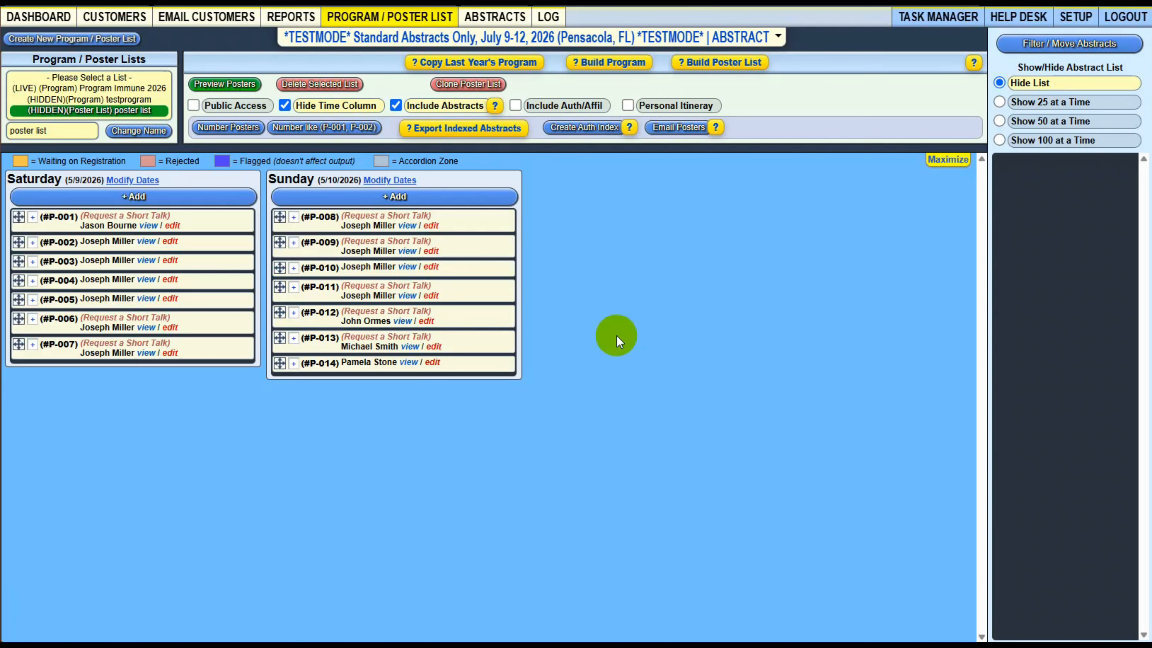
Step: Preview the poster list for both days, view the abstract of poster P-001, and close the preview
{"action": "left_click", "coordinate": [224, 85]}
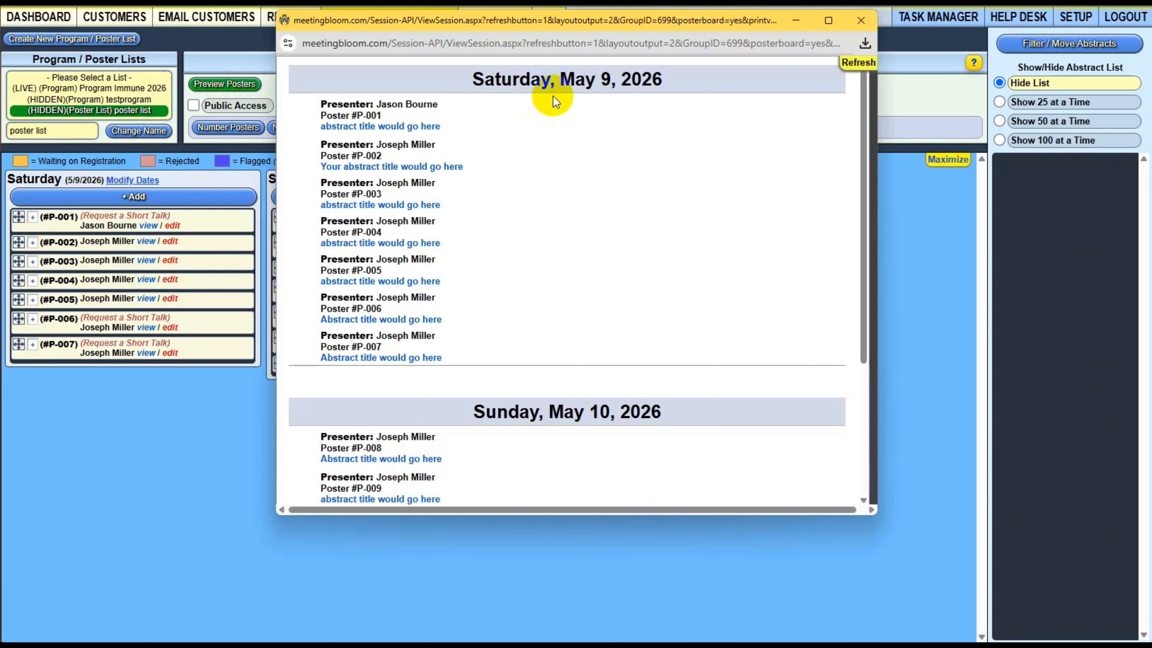
{"action": "left_click", "coordinate": [376, 127]}
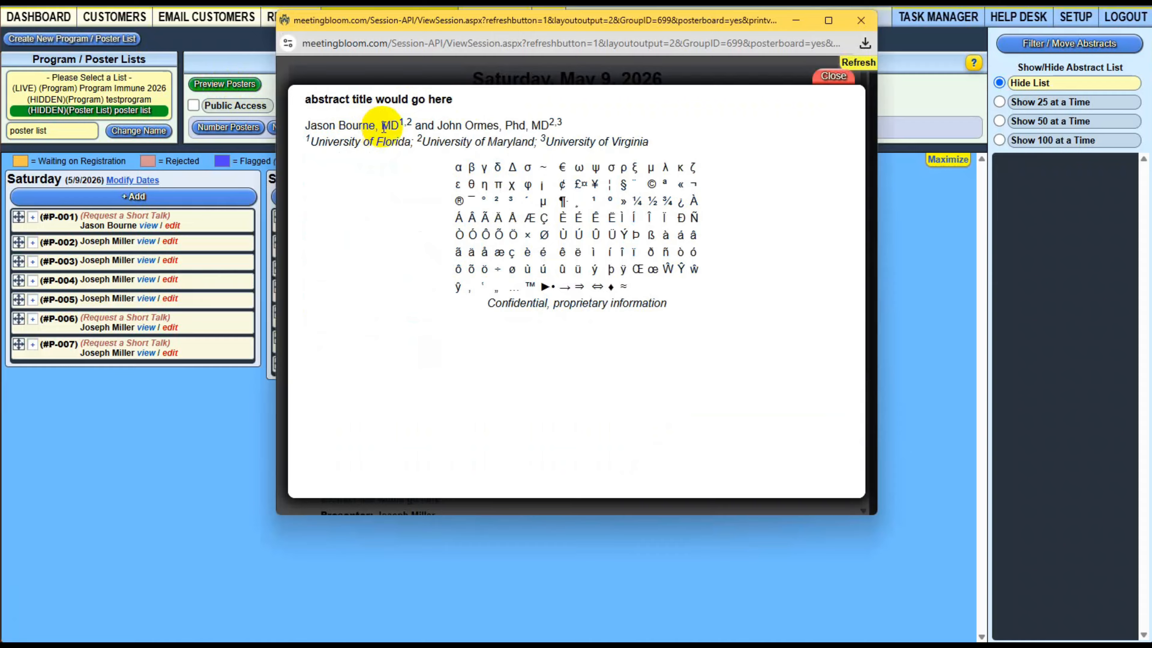
{"action": "left_click", "coordinate": [833, 76]}
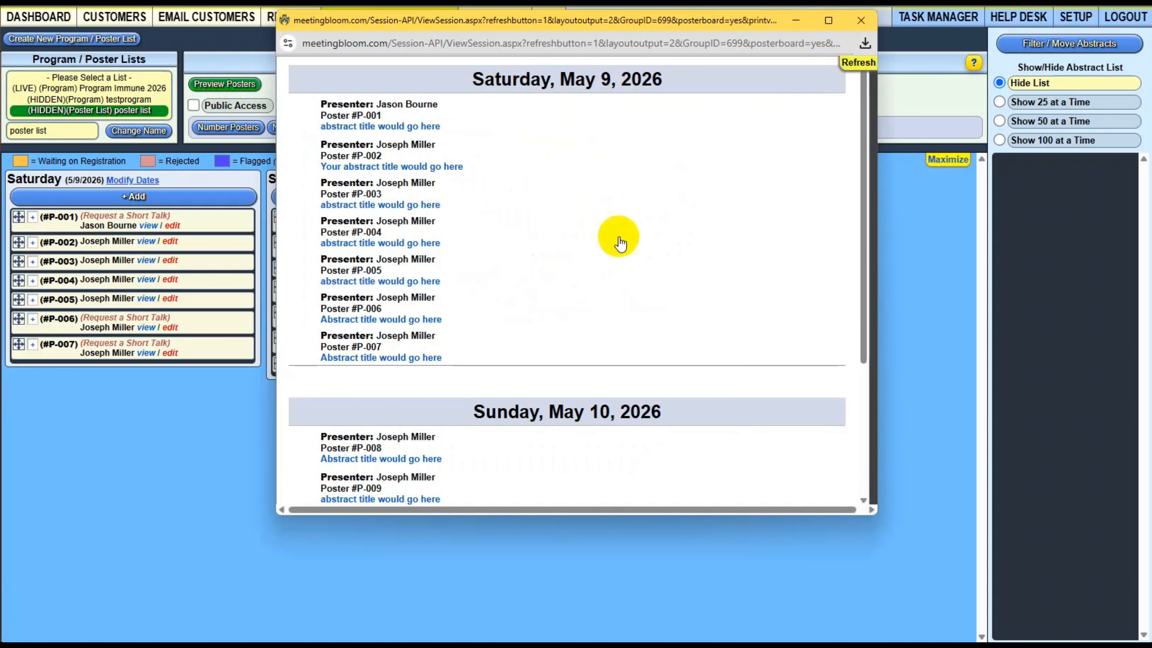
{"action": "scroll", "coordinate": [617, 239], "scroll_direction": "down", "scroll_amount": 4}
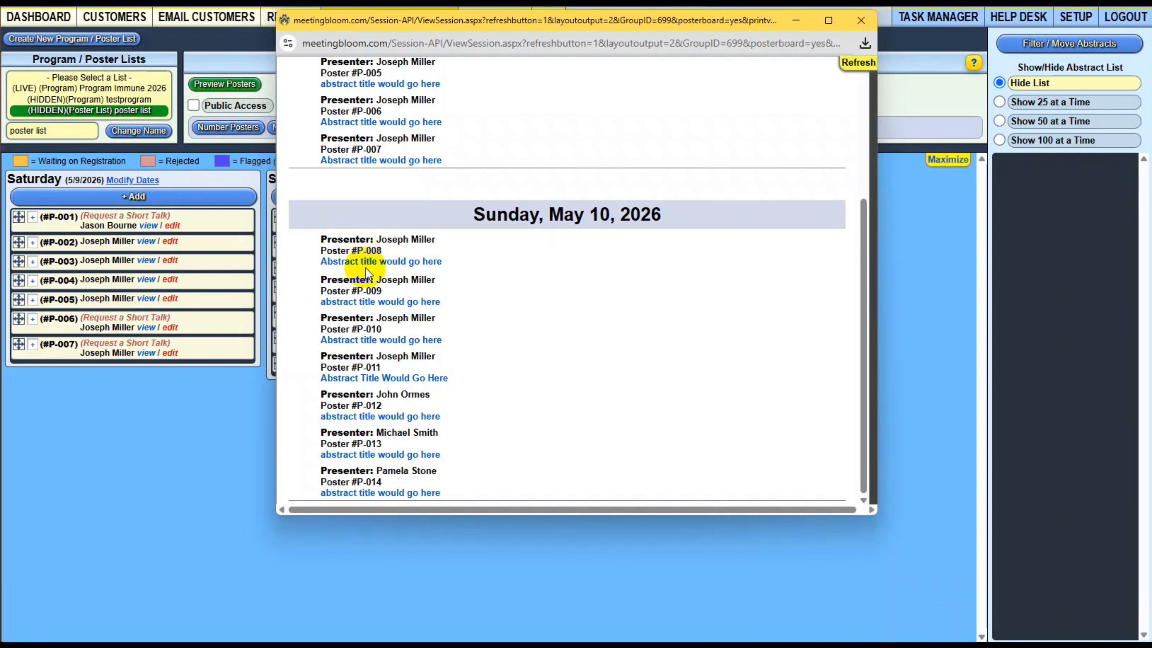
{"action": "left_click", "coordinate": [862, 20]}
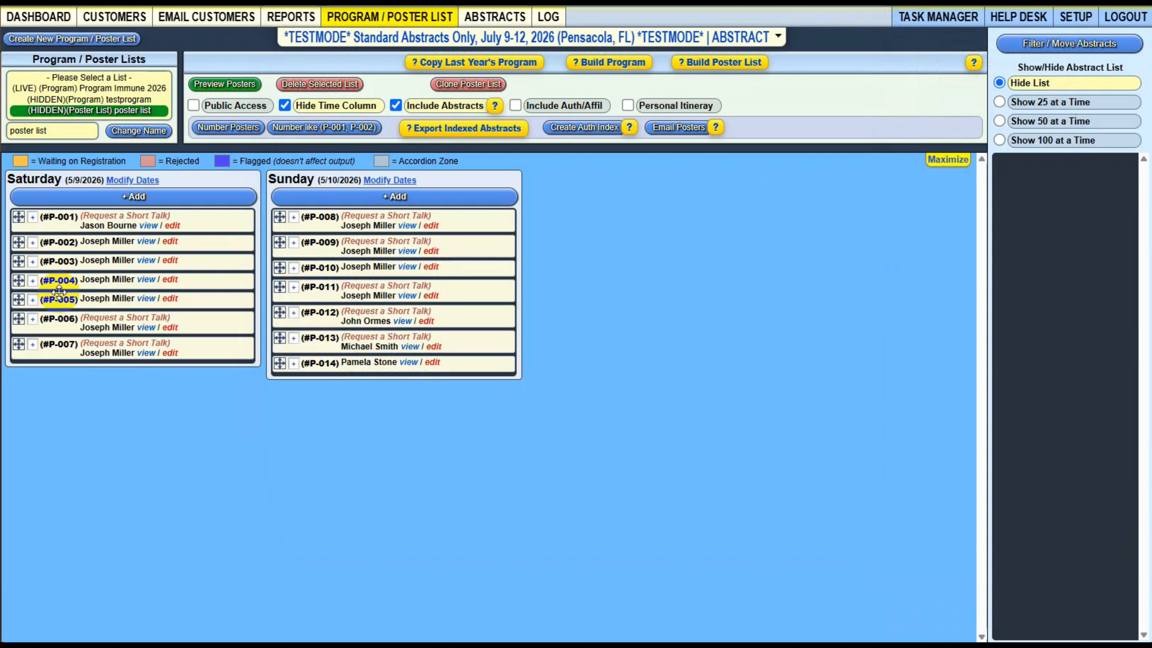
Step: Save "infor here" as optional content on Saturday's poster P-001 and check that text in the poster preview
{"action": "left_click", "coordinate": [32, 219]}
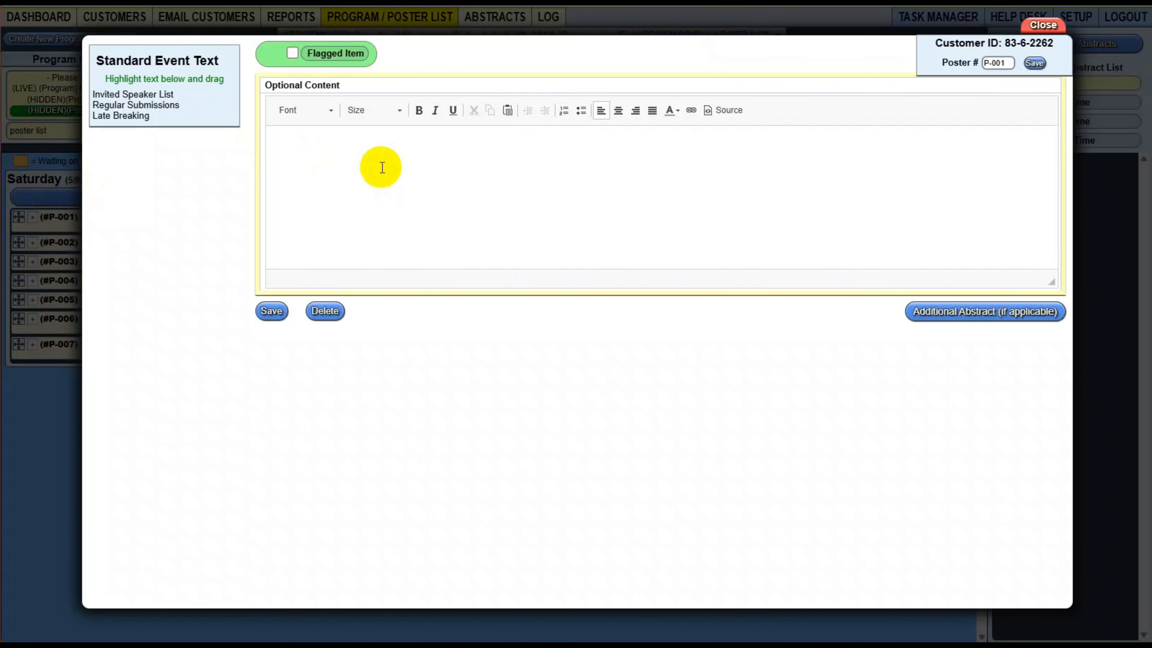
{"action": "type", "text": "infor here"}
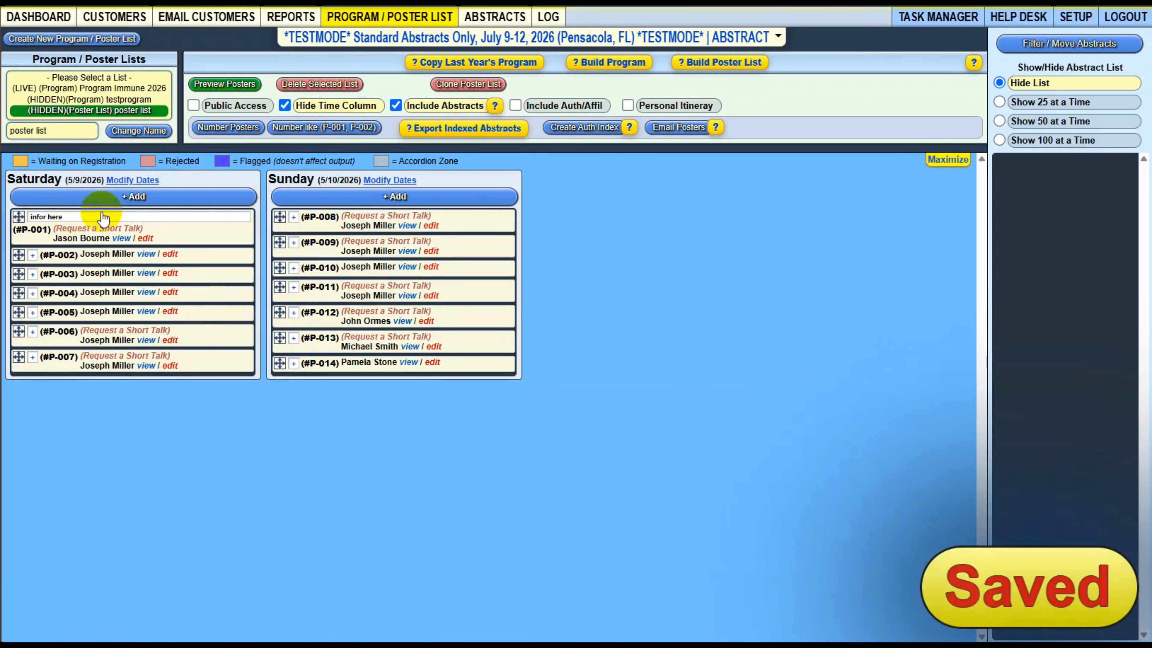
{"action": "left_click", "coordinate": [207, 84]}
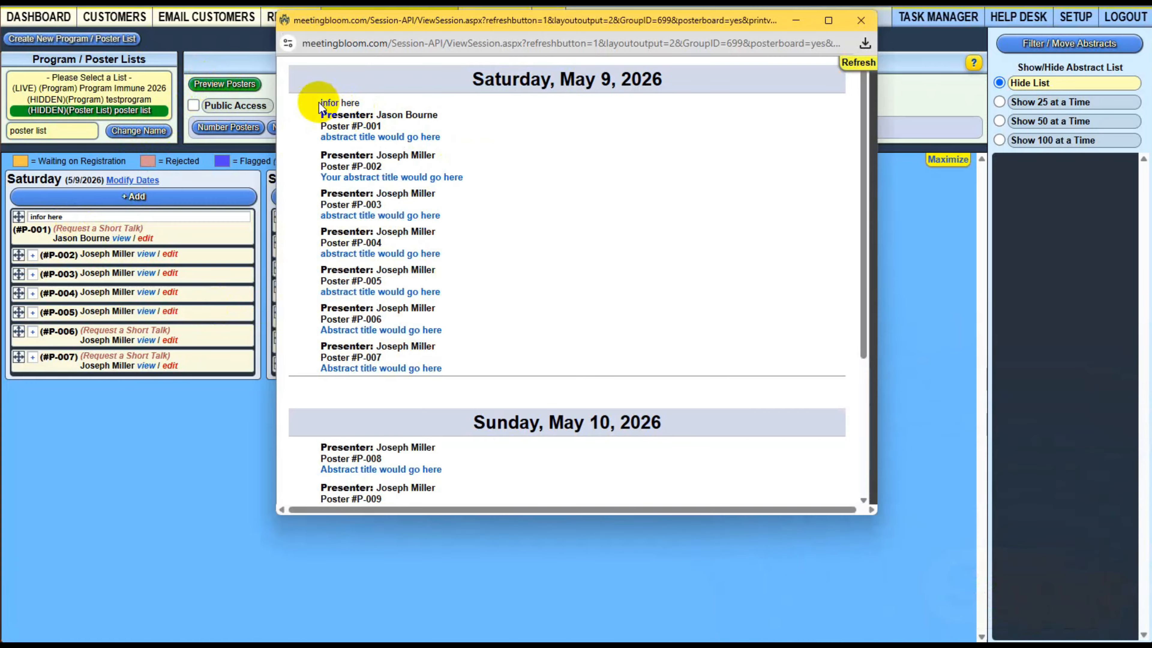
{"action": "left_click_drag", "start_coordinate": [317, 102], "coordinate": [364, 103]}
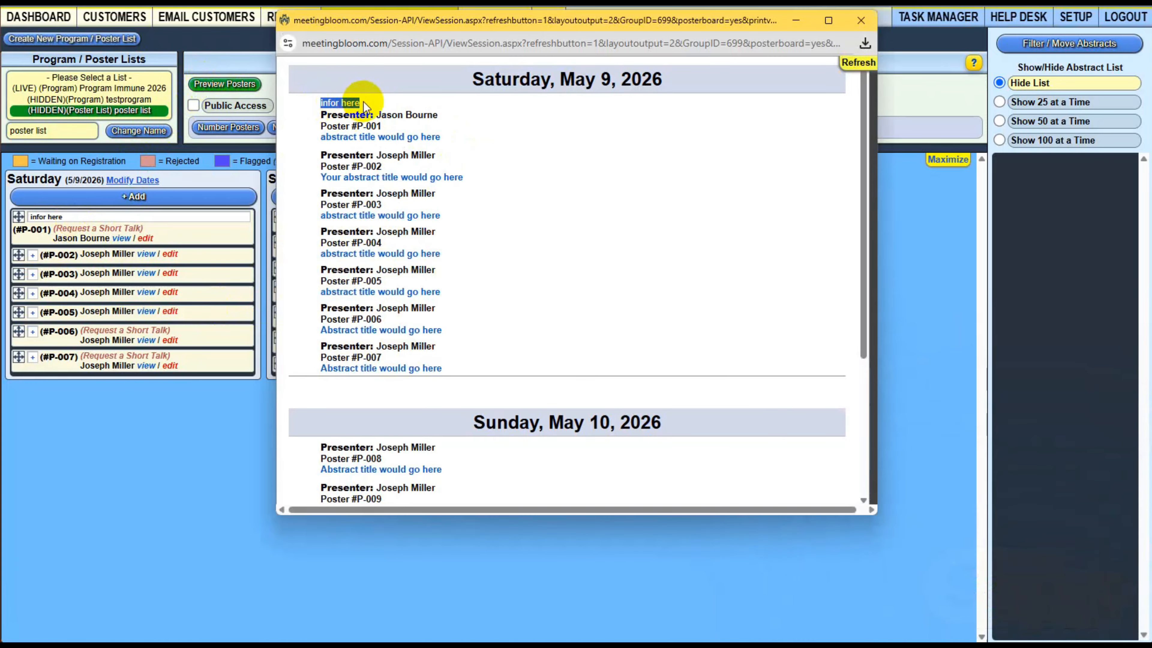
{"action": "left_click", "coordinate": [147, 193]}
{"action": "left_click", "coordinate": [348, 149]}
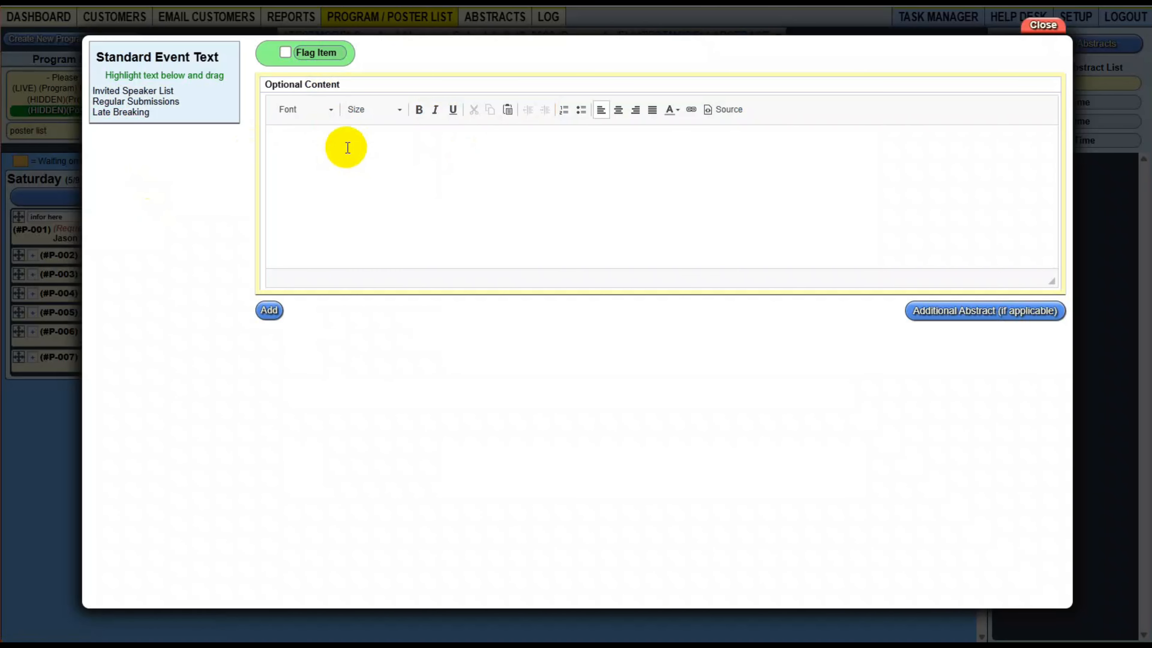
{"action": "left_click", "coordinate": [1043, 25]}
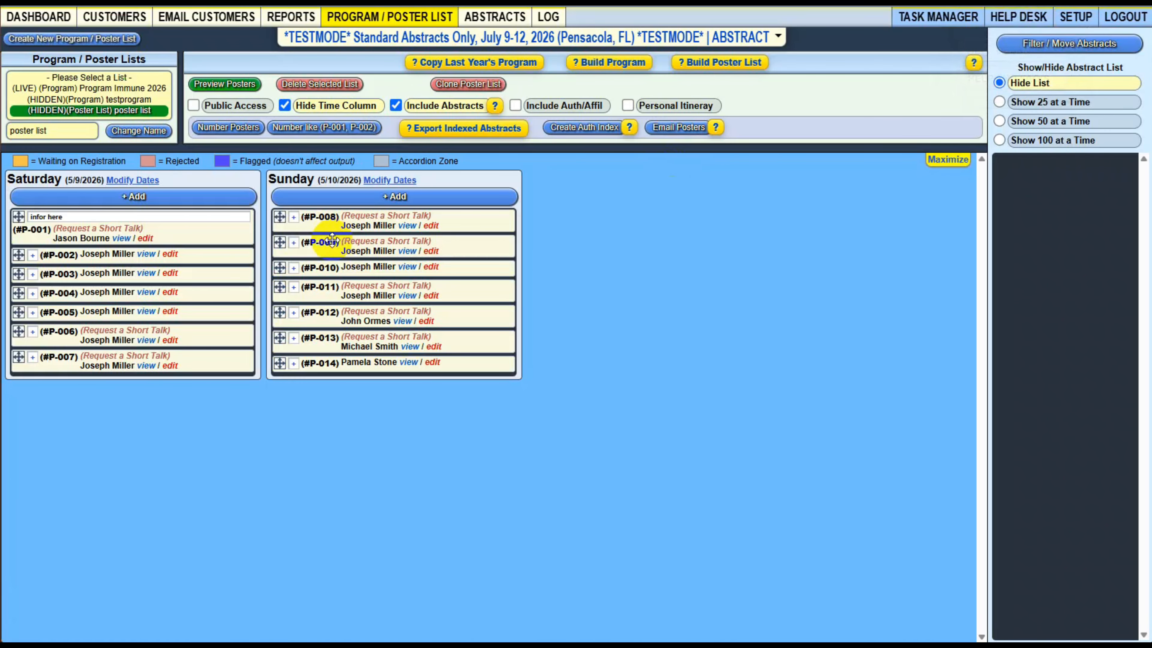